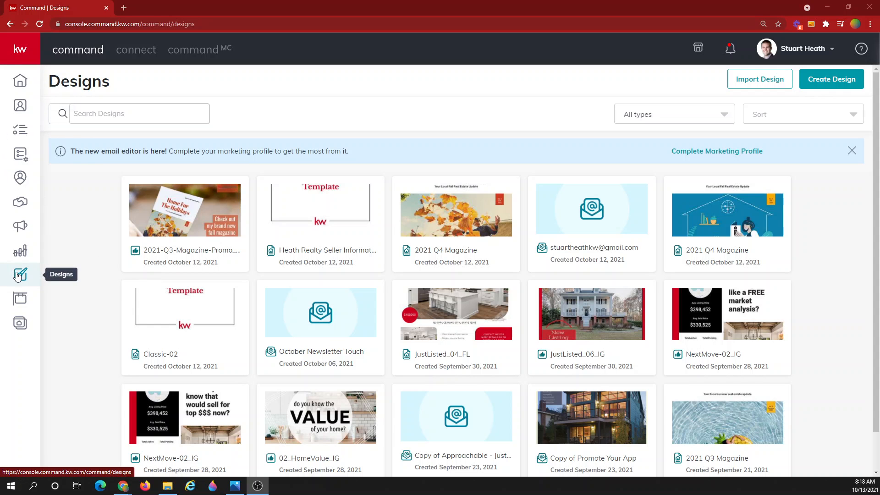
Begin a new Print design from Create Design and continue to the print templates
click(845, 83)
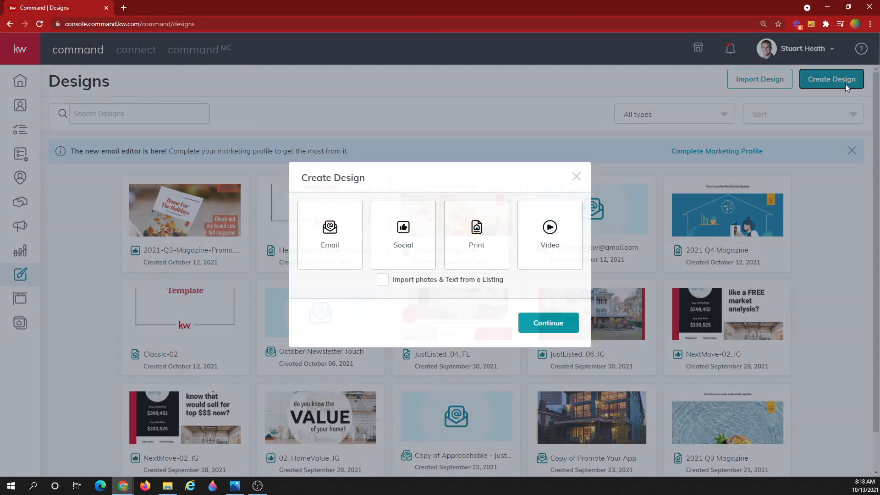
click(482, 224)
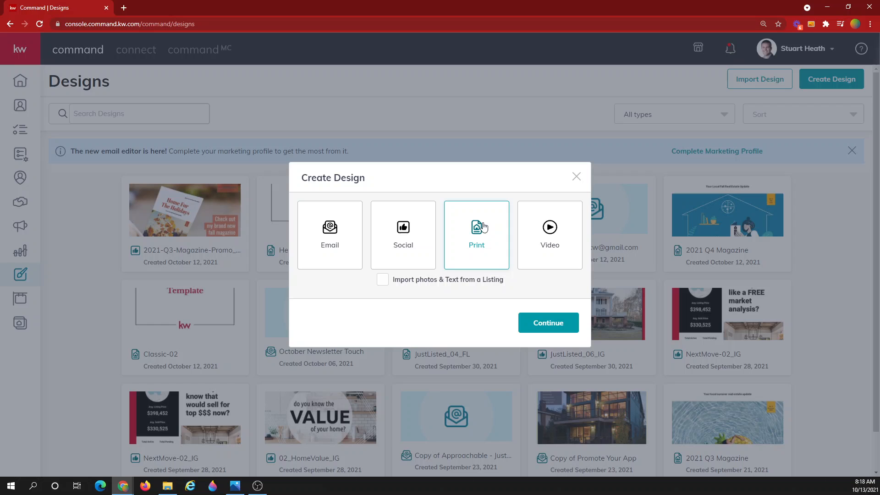
click(556, 324)
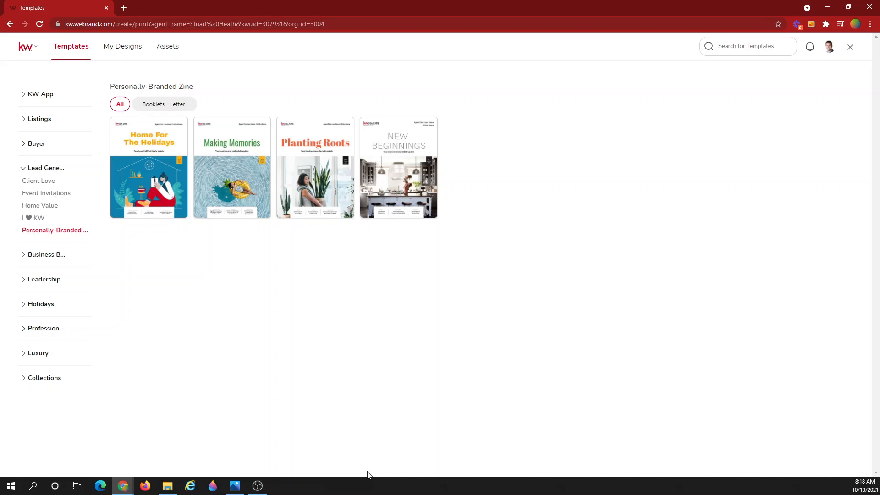
Under Lead Generation > Personally-Branded Zine, use the Home For The Holidays 2021 Q4 Magazine template
click(35, 169)
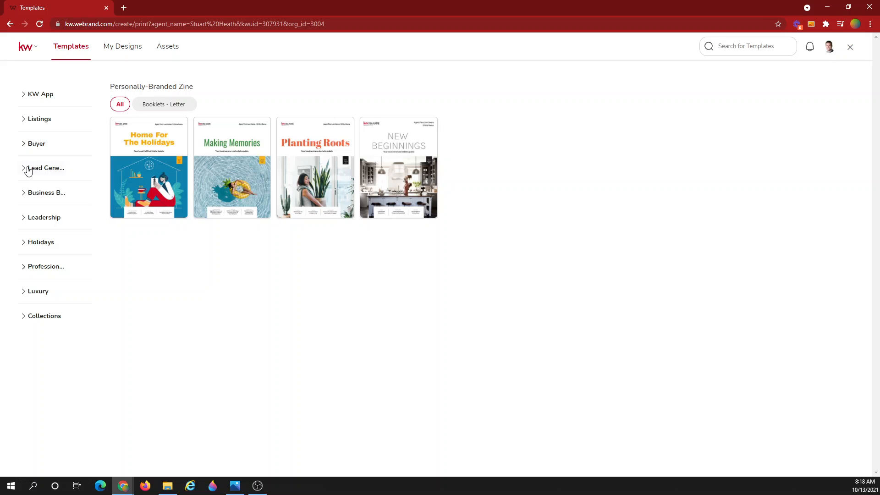
click(28, 170)
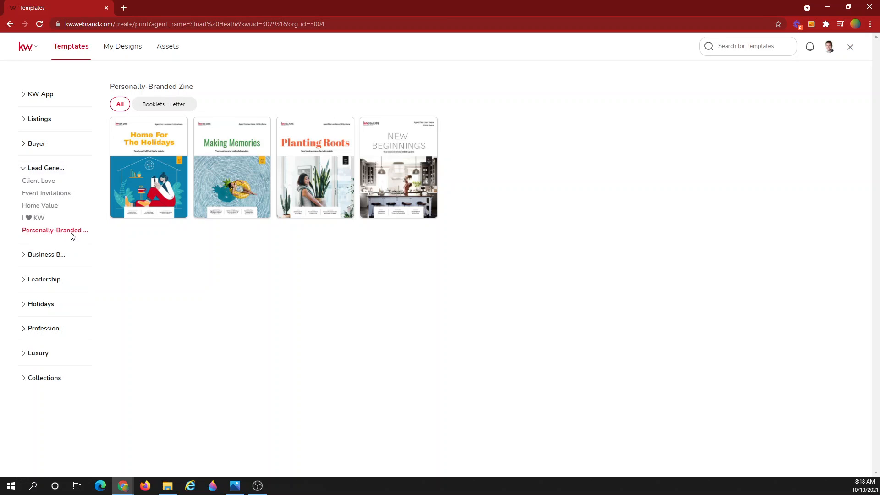
click(68, 234)
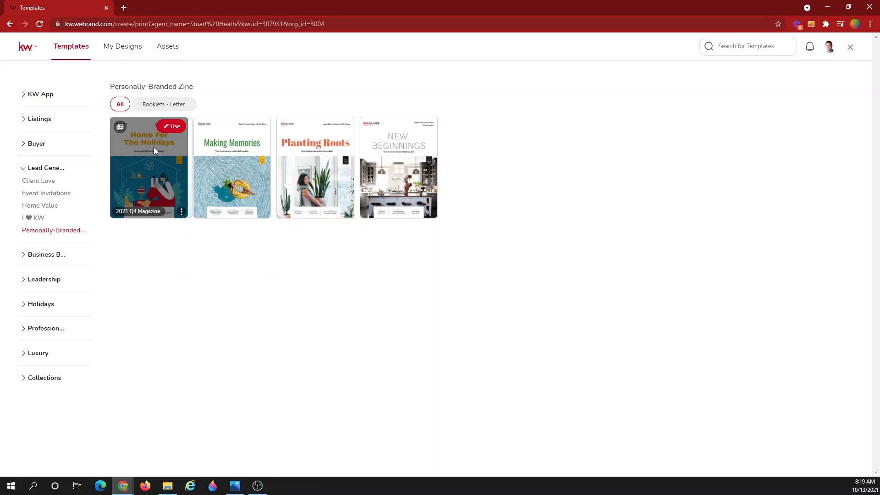
click(175, 127)
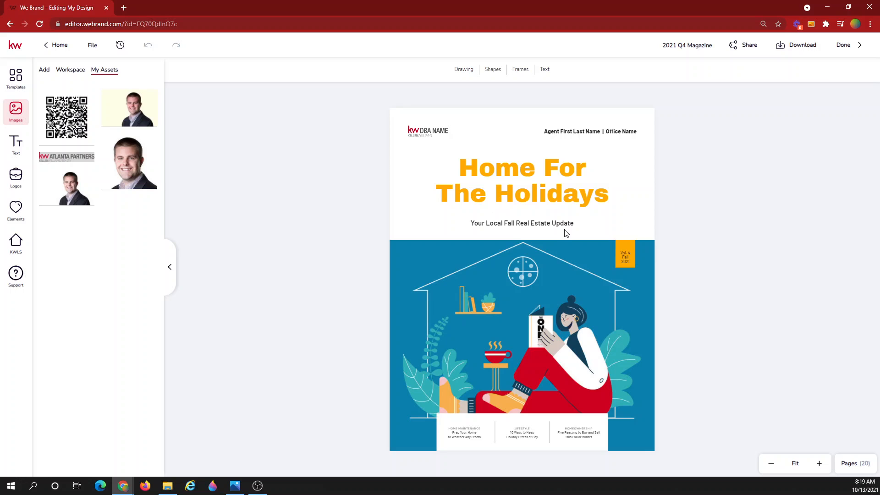
Show the Pages (20) thumbnails and the Templates library of magazine page layouts
click(853, 463)
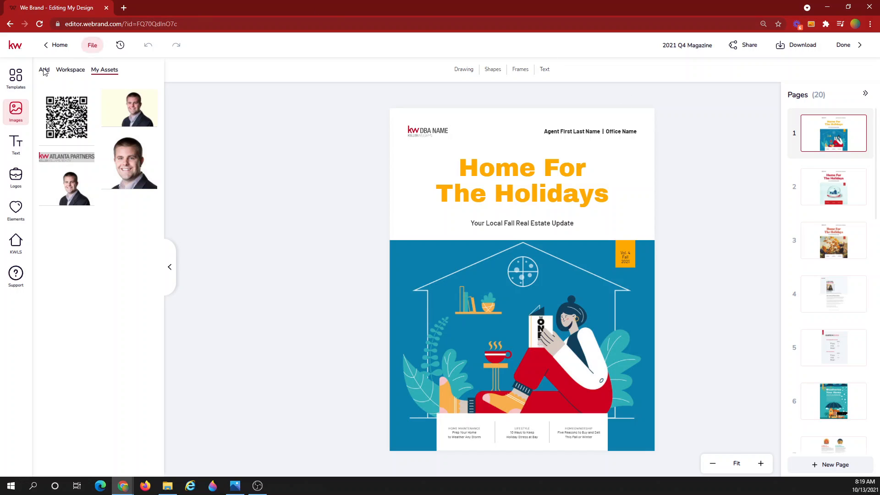
click(16, 90)
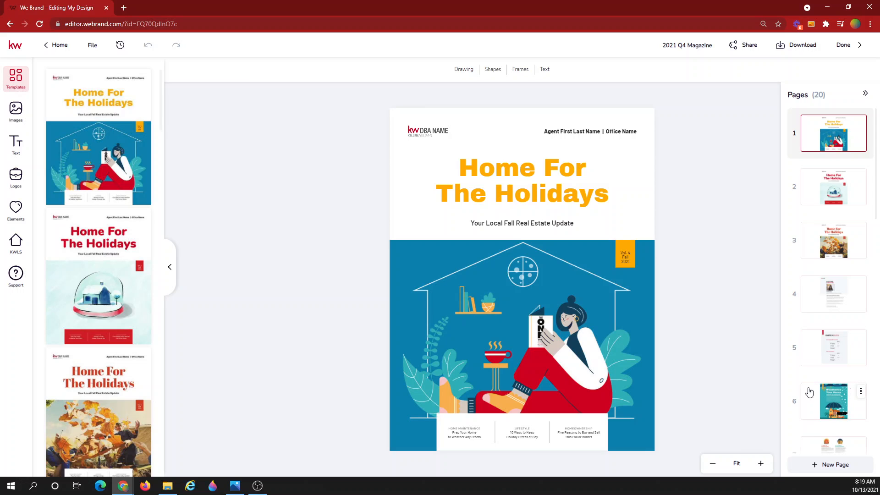
Browse the layout templates, then step through pages 2 and 3 to the autumn-leaves cover
scroll(78, 373, down, 8)
scroll(78, 372, down, 8)
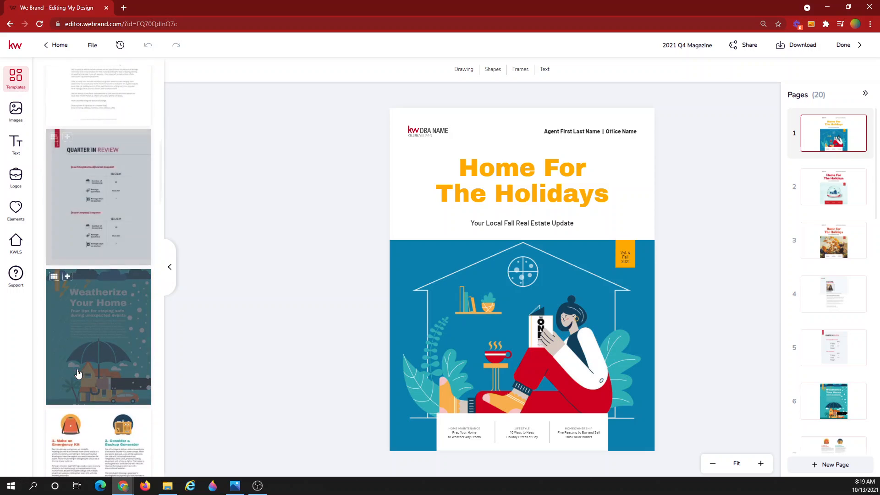
scroll(78, 372, up, 15)
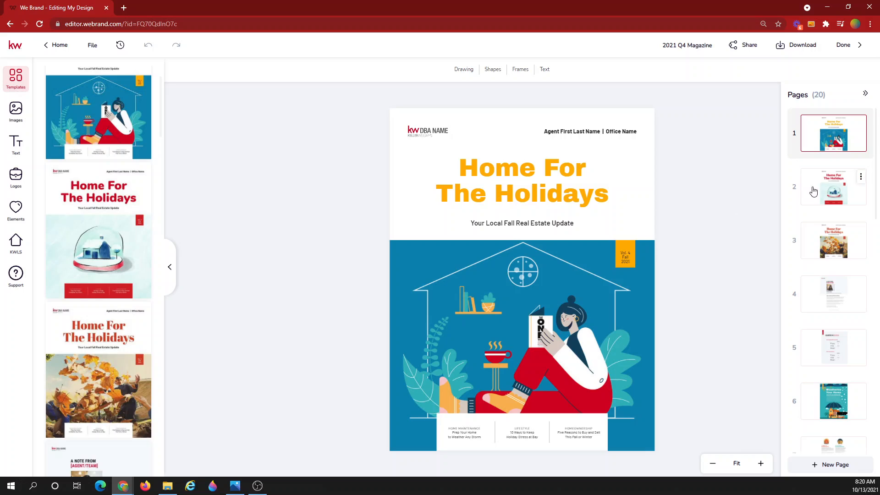
click(839, 188)
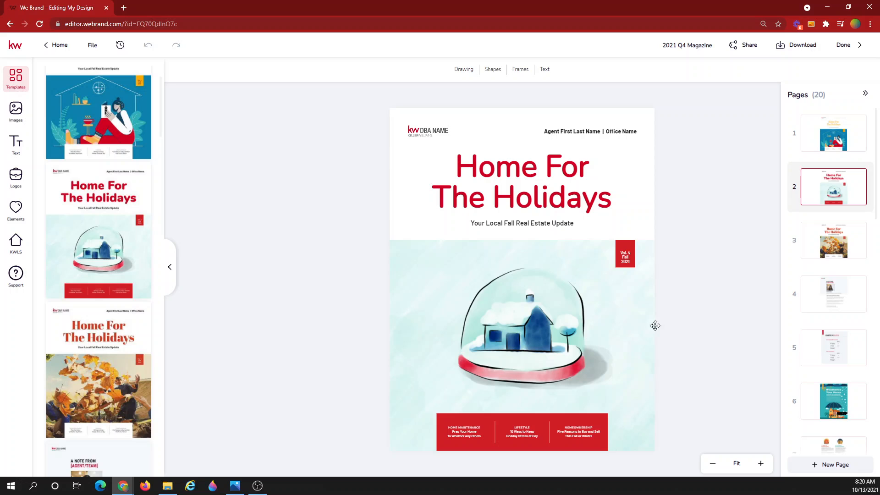
click(835, 247)
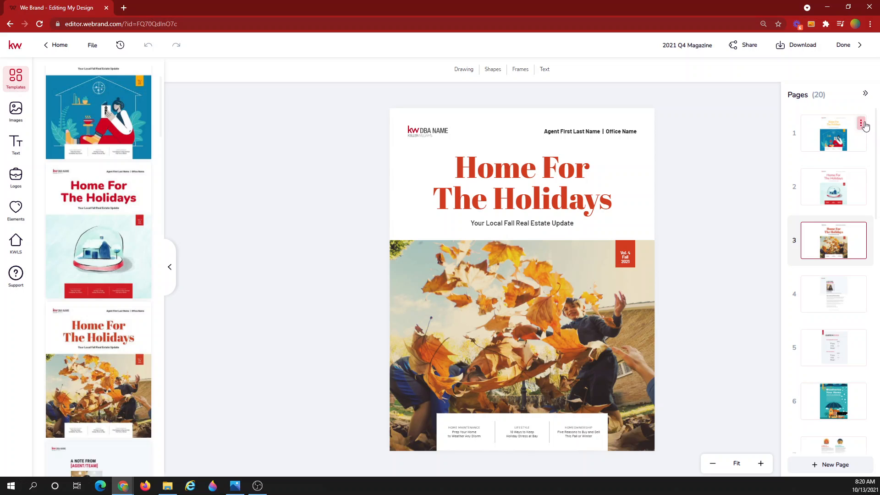
Delete the original cover and the snow-globe cover, leaving 18 pages, and zoom in on the new cover
click(861, 124)
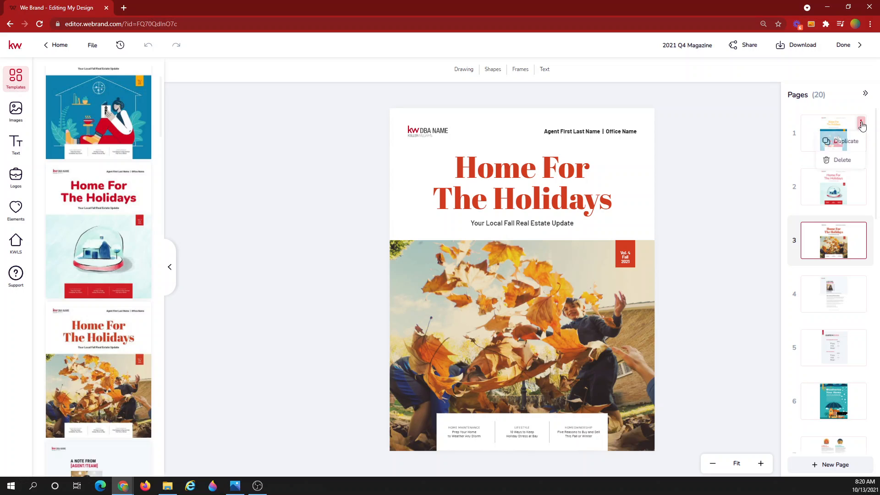
click(839, 160)
click(403, 290)
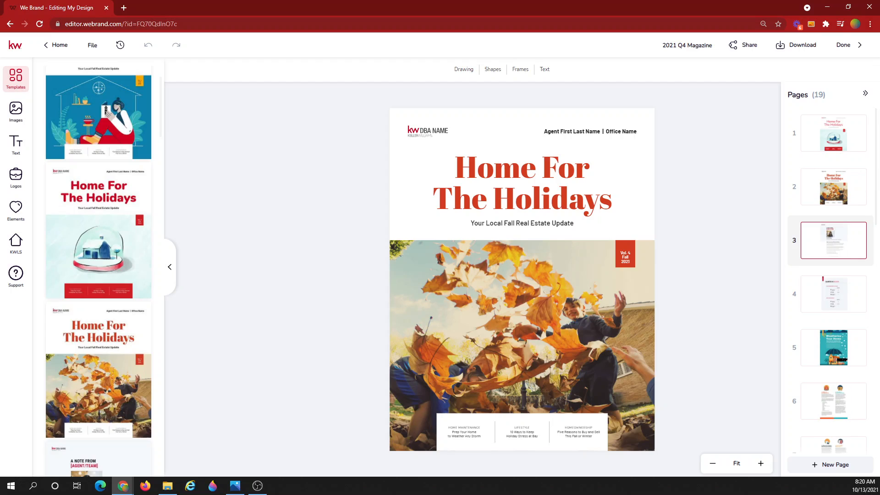
click(861, 123)
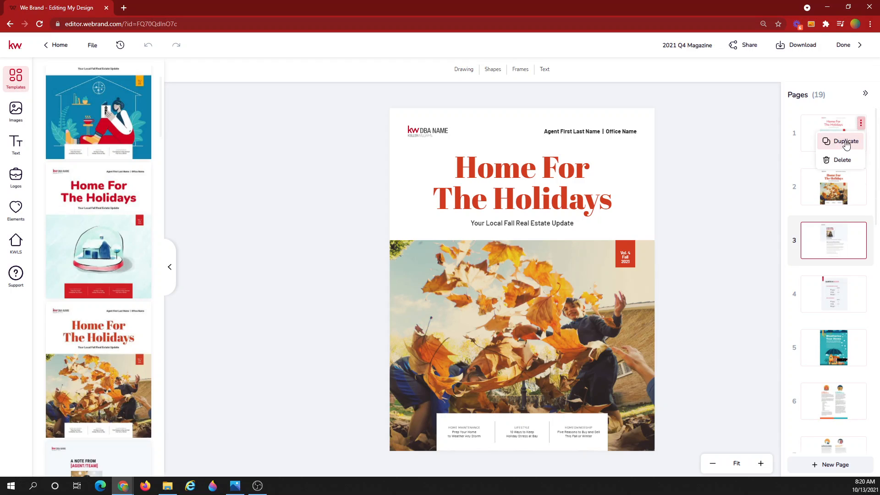
click(839, 160)
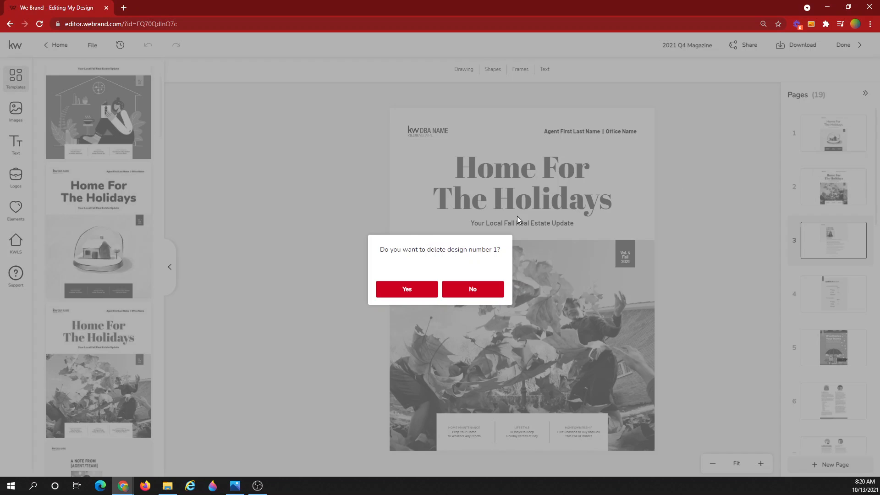
click(405, 290)
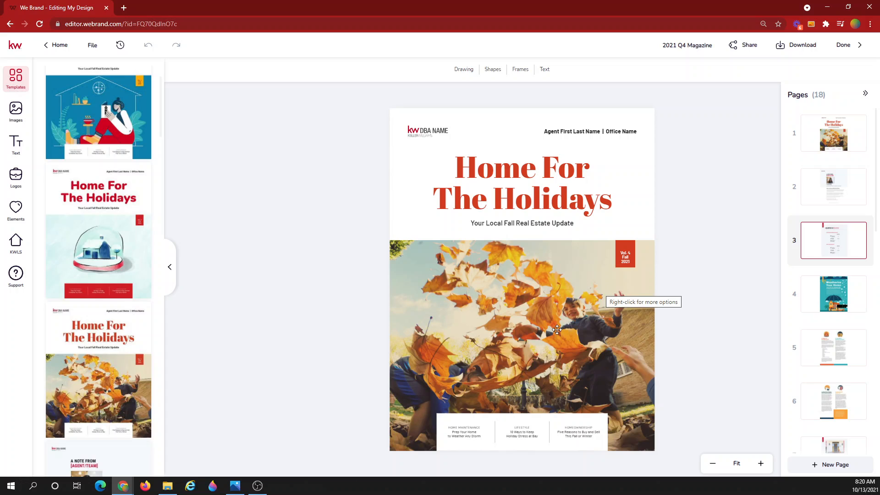
click(760, 463)
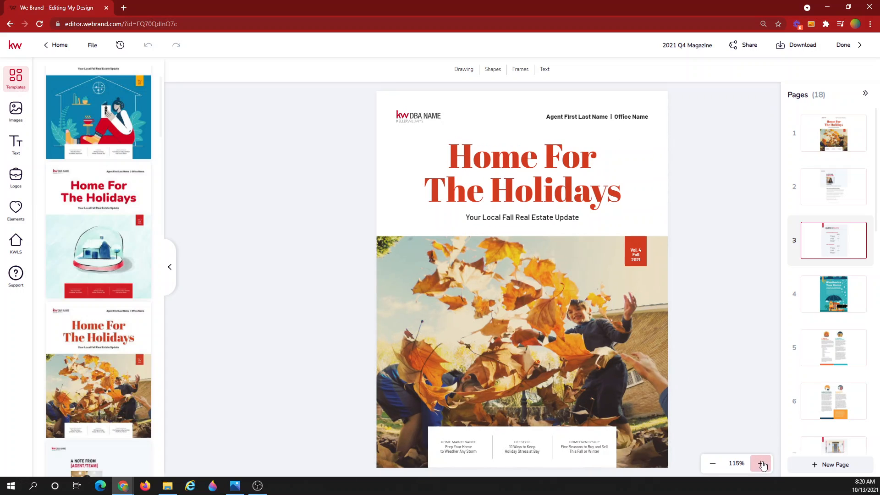
click(760, 463)
click(761, 463)
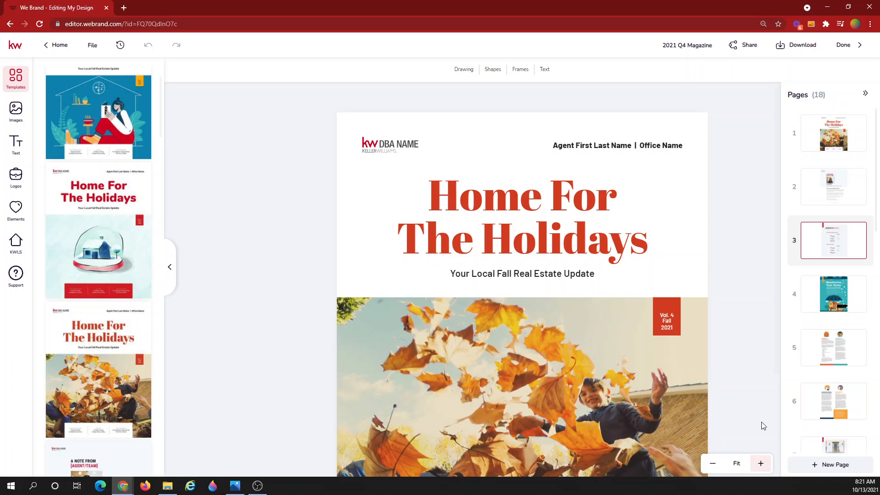
Swap the cover logo for Atlanta Partners and replace the header placeholders with the agent's name and team name
click(381, 145)
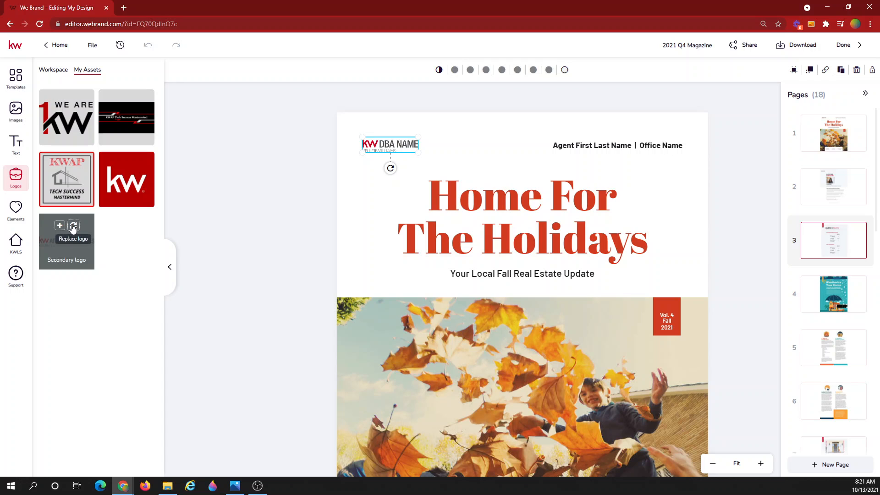
click(72, 227)
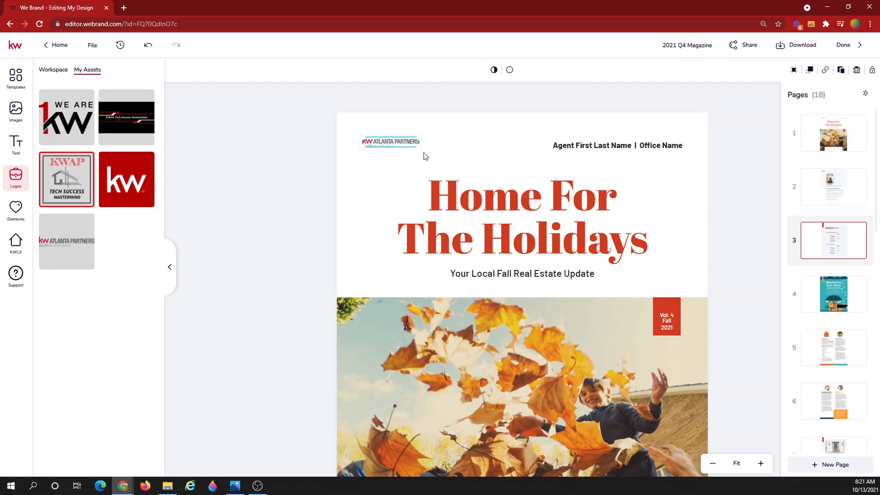
click(602, 145)
click(578, 145)
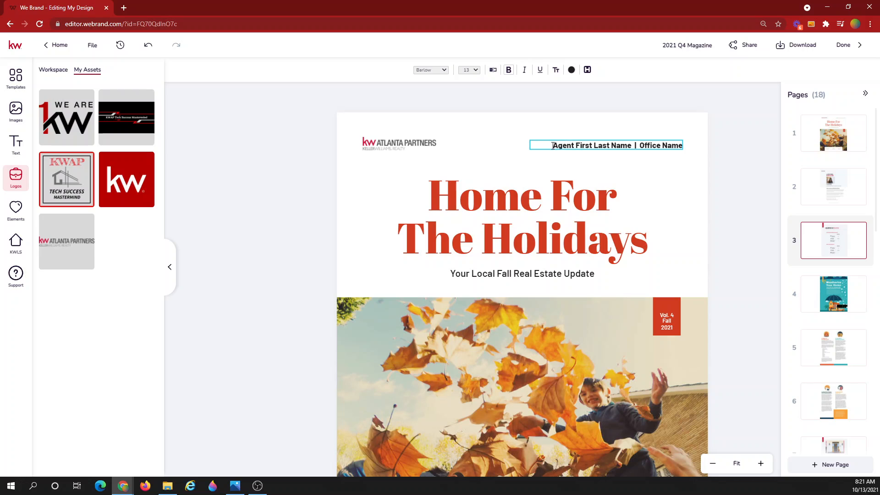
drag(579, 145, 633, 143)
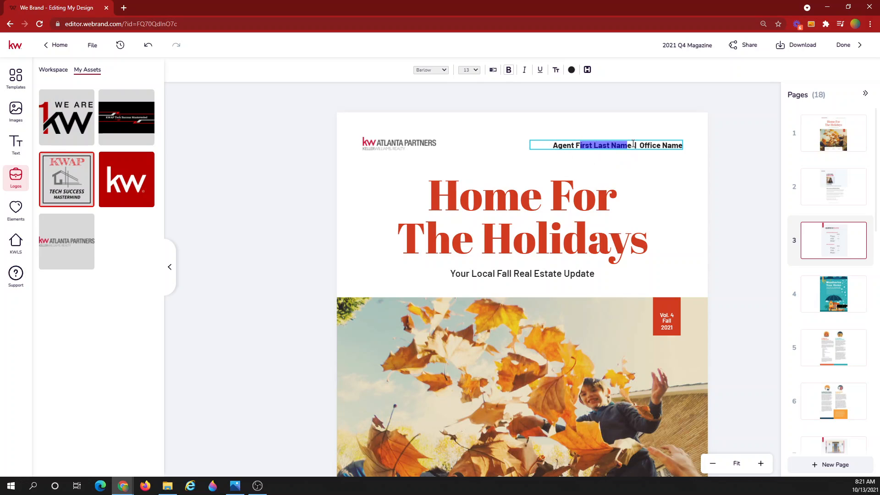
key(BackSpace)
key(BackSpace)
key(BackSpace)
key(BackSpace)
key(BackSpace)
key(BackSpace)
key(BackSpace)
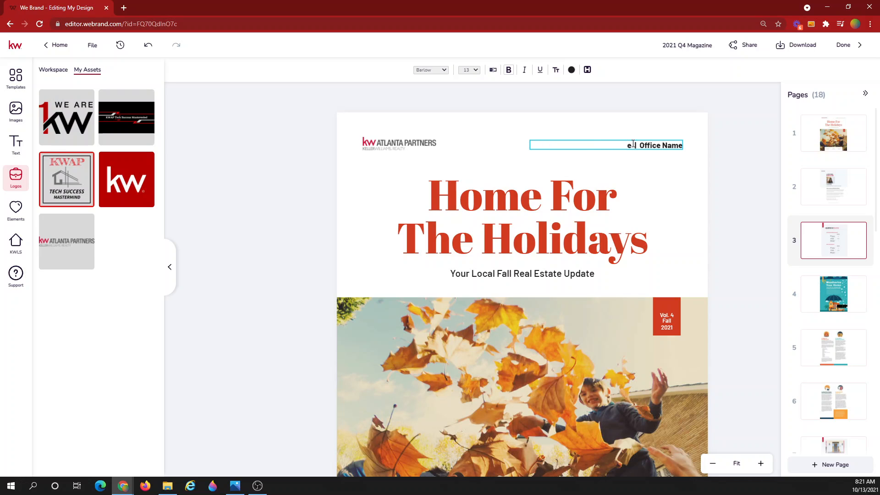
key(Delete)
key(Delete)
key(Delete)
key(Delete)
key(Delete)
key(Delete)
key(Delete)
key(Delete)
key(Delete)
key(Delete)
key(Delete)
text(Heath Realty)
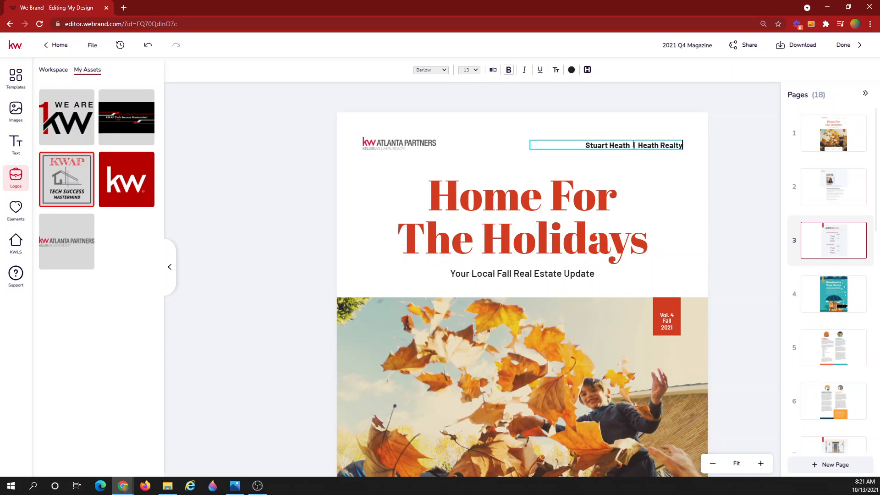
text( Group)
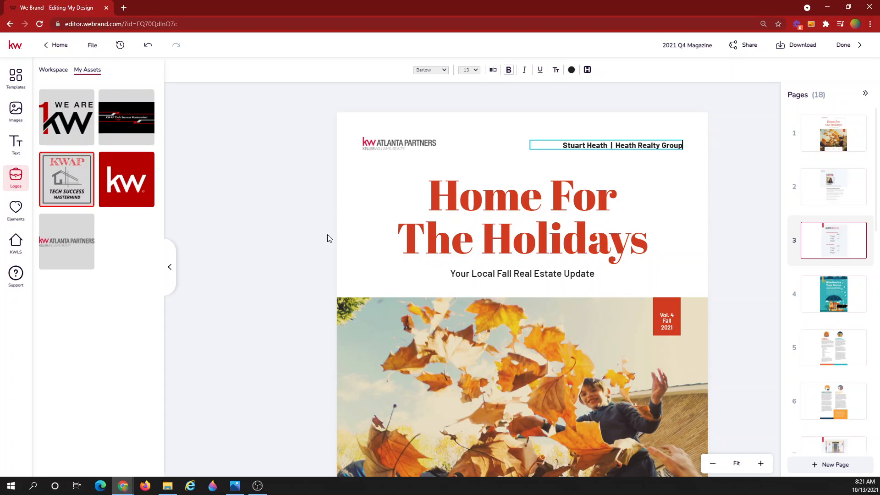
Check the cover's title lines, subtitle, Vol. 4 Fall 2021 label and LIFESTYLE teaser, then go to page 2
click(295, 259)
scroll(297, 261, down, 1)
click(502, 193)
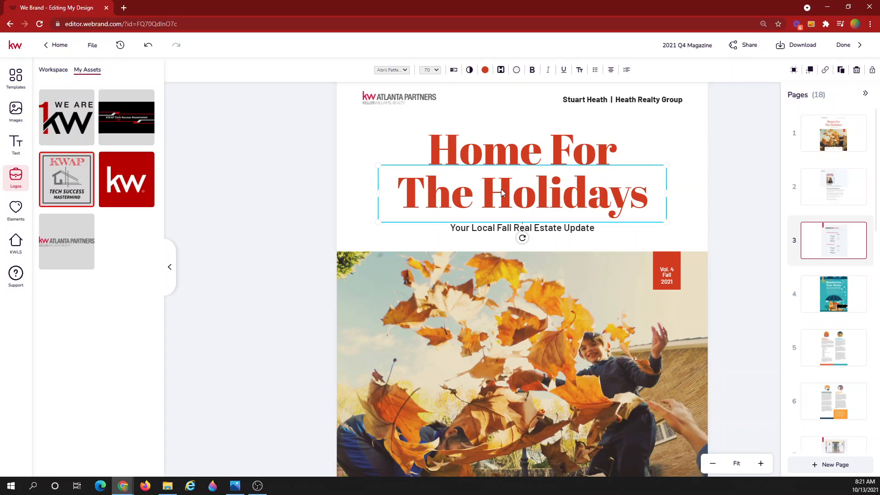
click(519, 158)
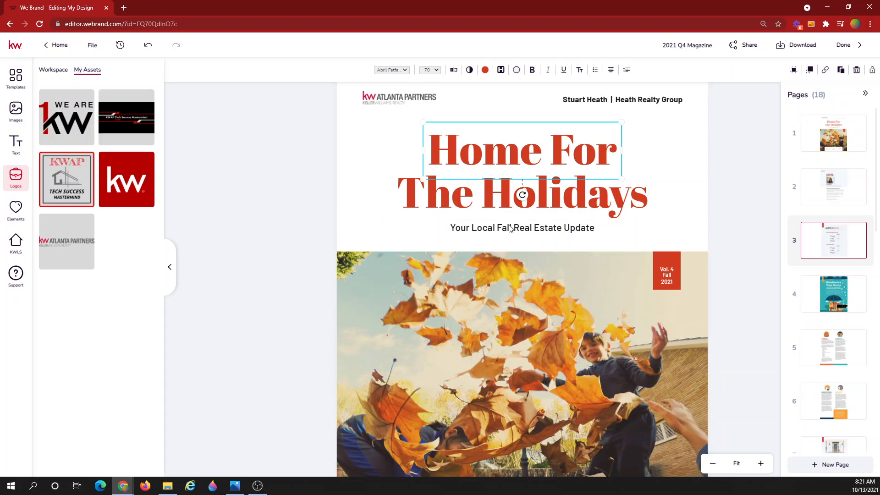
click(510, 228)
click(667, 280)
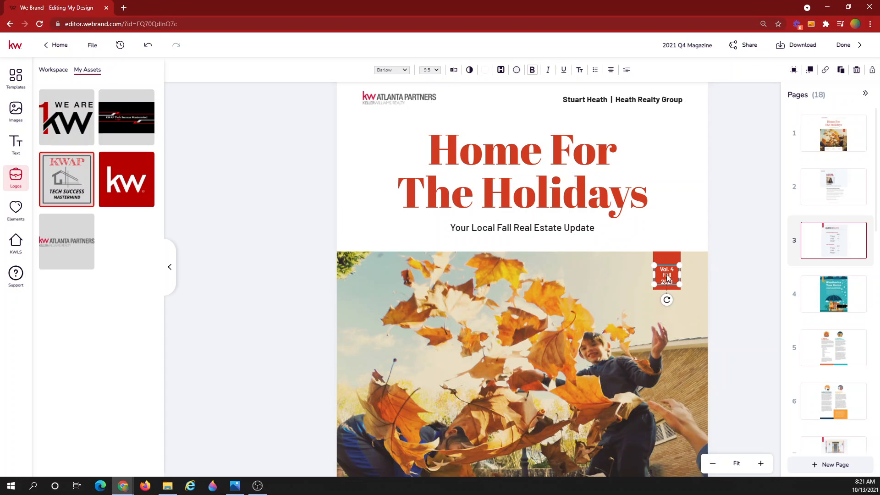
click(752, 270)
scroll(751, 270, down, 2)
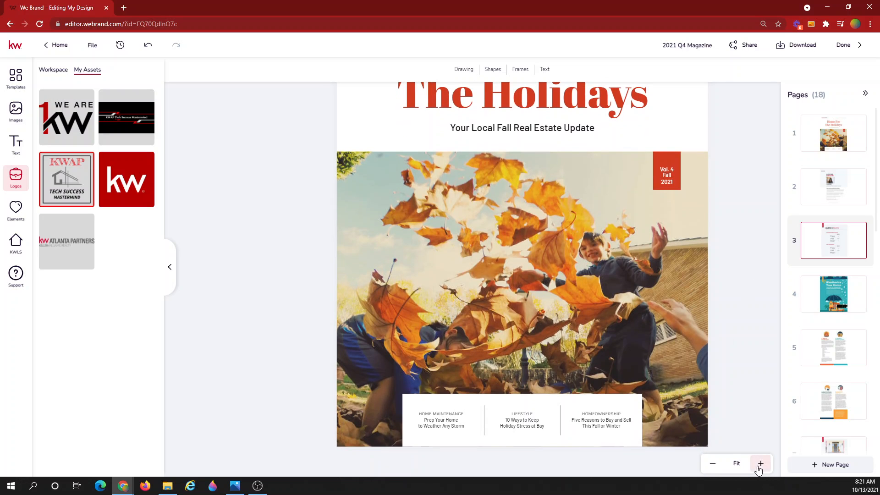
click(522, 422)
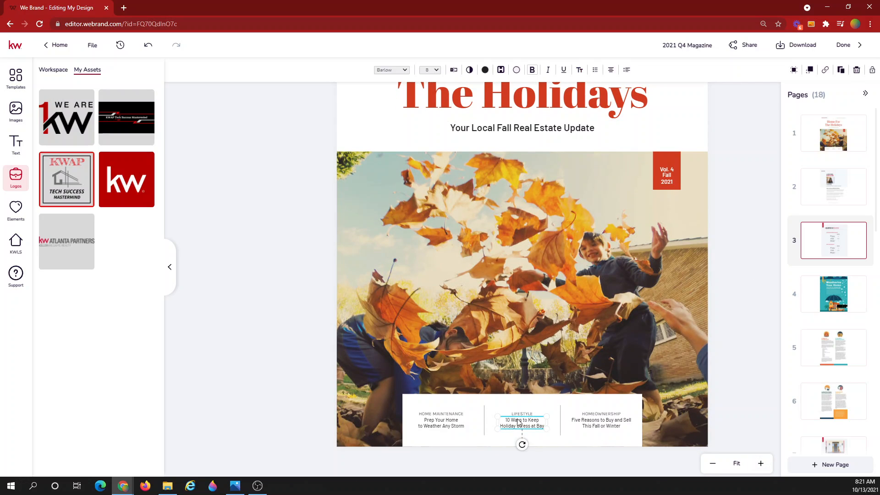
click(730, 308)
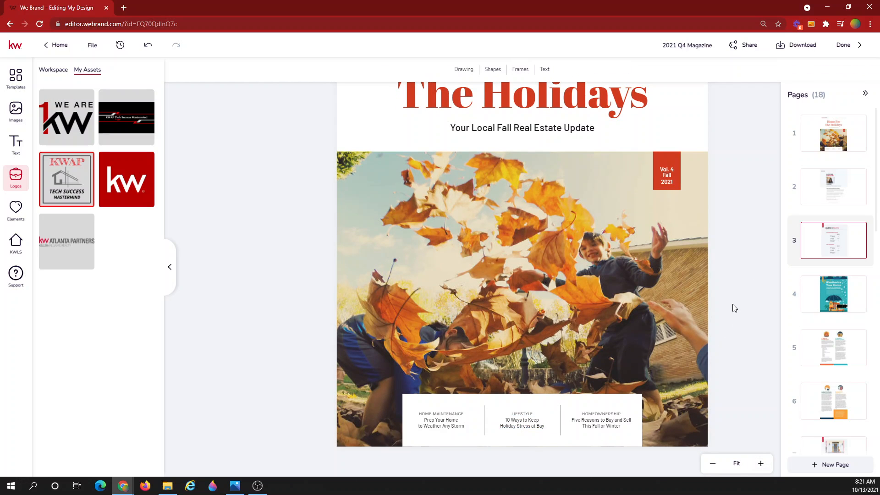
click(836, 193)
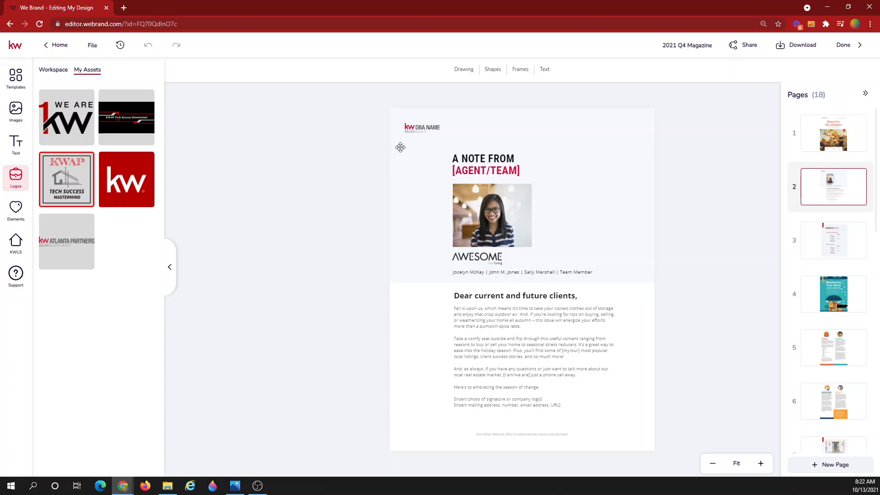
Give the note page the Atlanta Partners logo and the agent's centred white-background headshot, then select the letter text
click(418, 127)
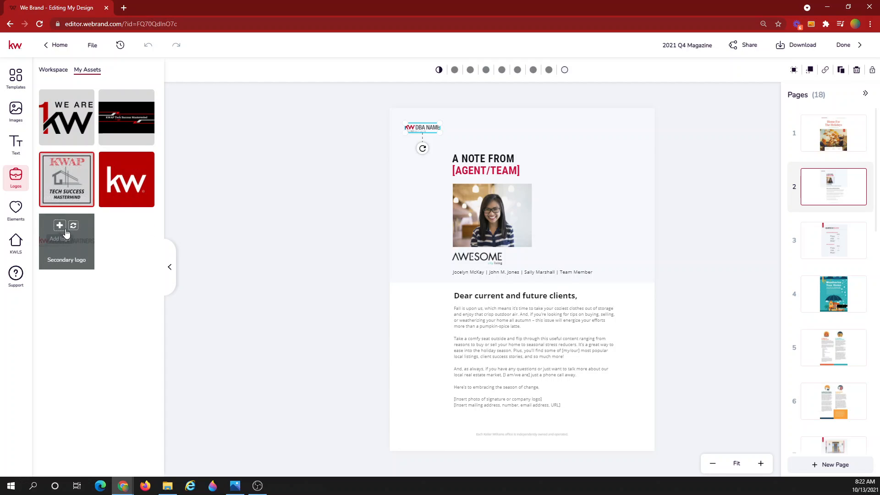
click(477, 214)
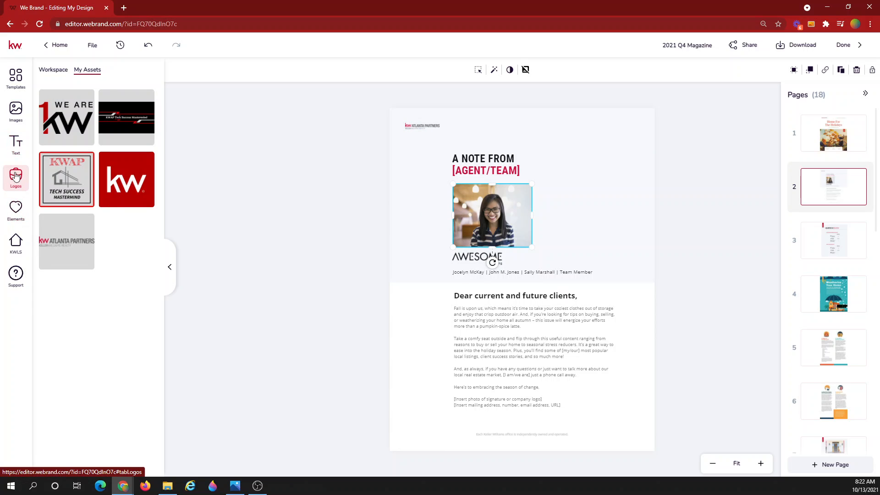
click(18, 128)
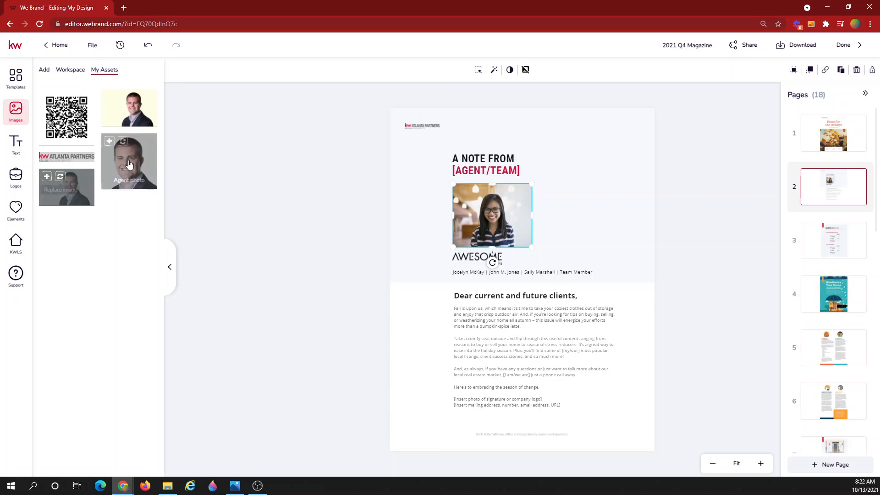
click(123, 142)
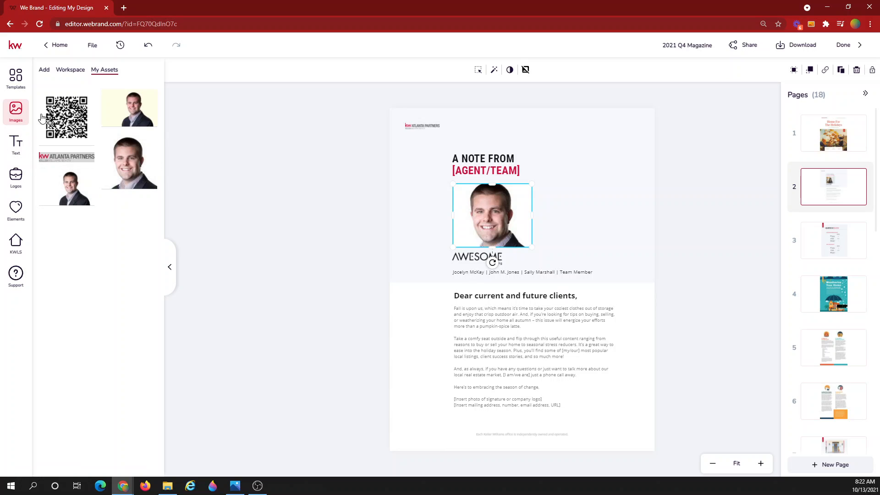
click(60, 178)
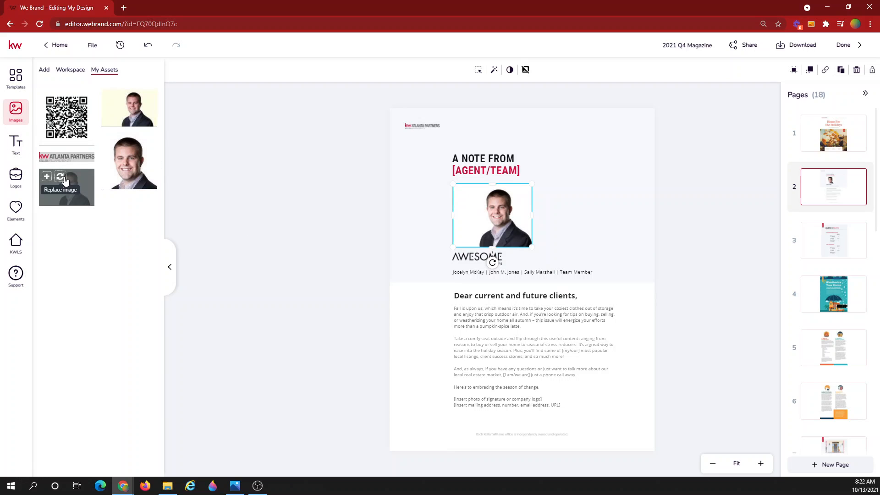
drag(491, 211, 486, 210)
click(723, 228)
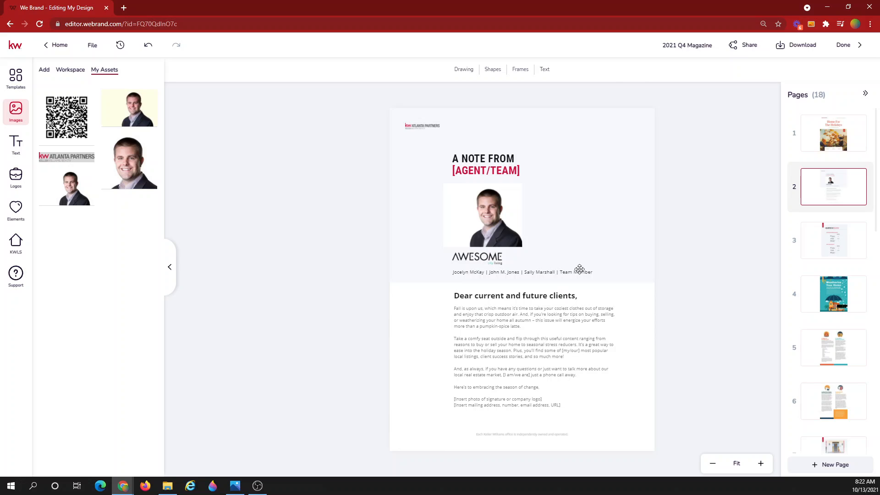
click(506, 321)
click(507, 321)
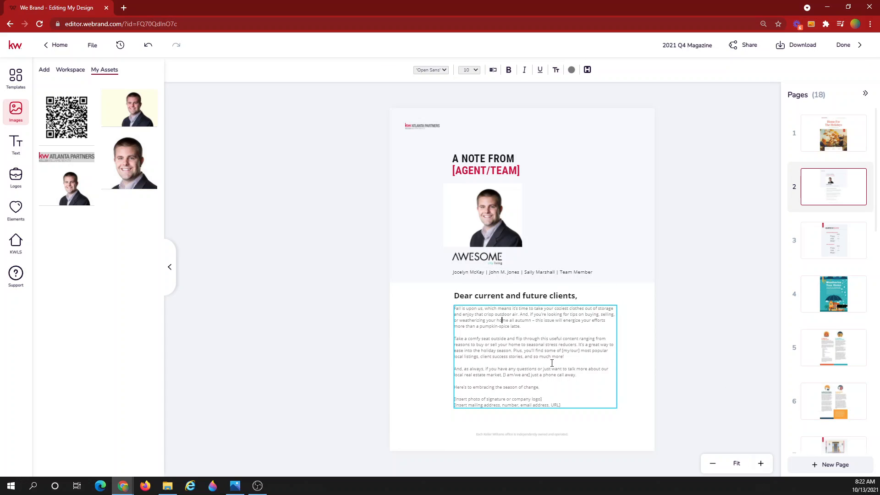
Look over page 3's Quarter in Review stats, including the 60 homes-sold value, then open page 4
mouse_move(800, 368)
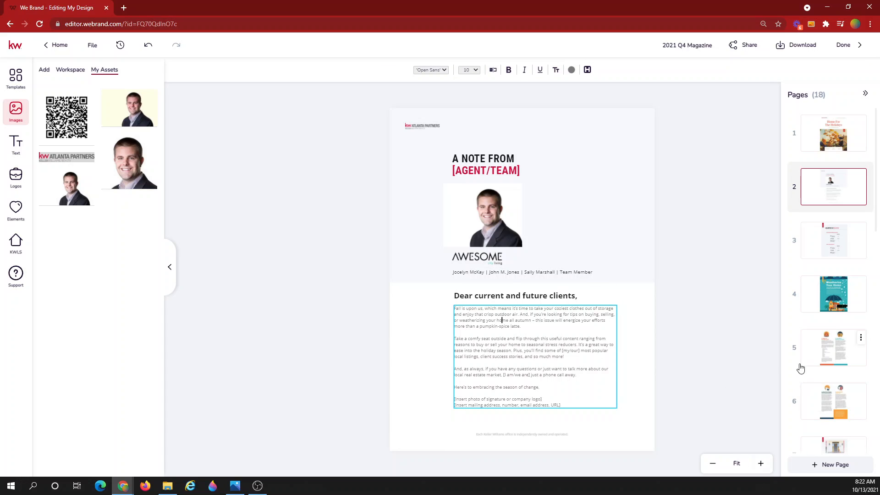
click(829, 239)
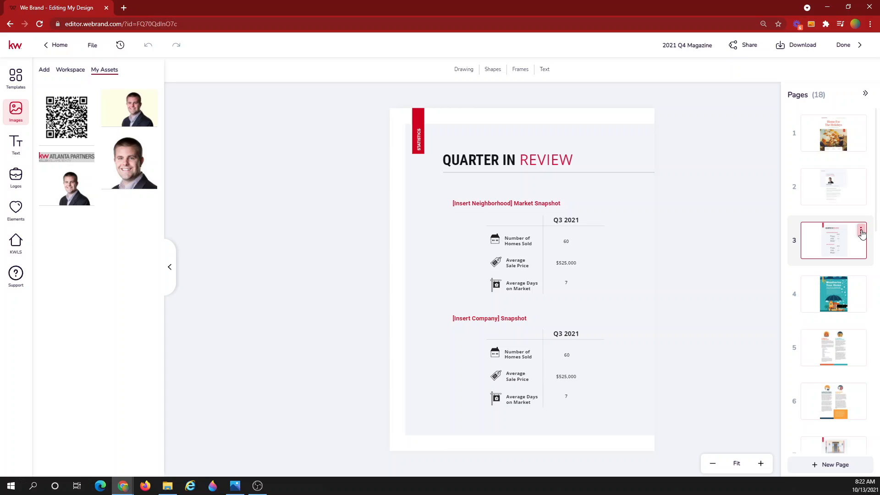
click(860, 231)
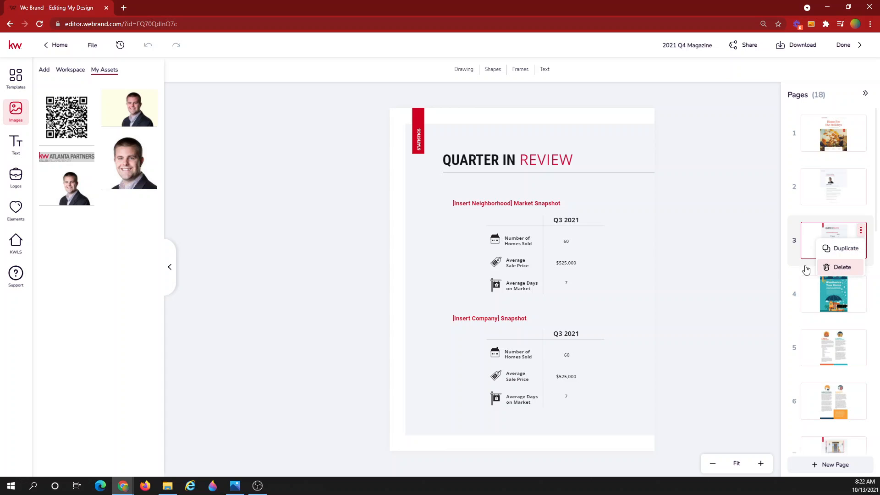
click(752, 252)
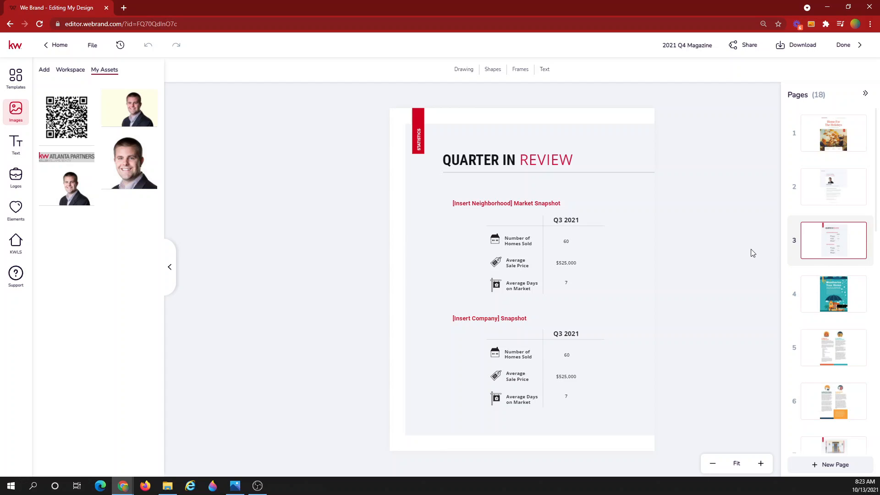
click(565, 241)
click(740, 280)
click(827, 303)
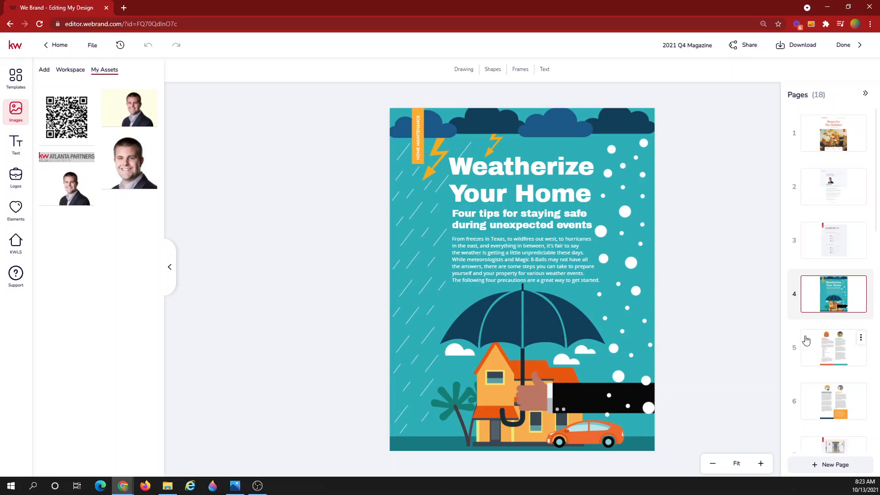
Review pages 5 and 6, including the backup generator text, then open the page 7 Featured Listing
click(825, 353)
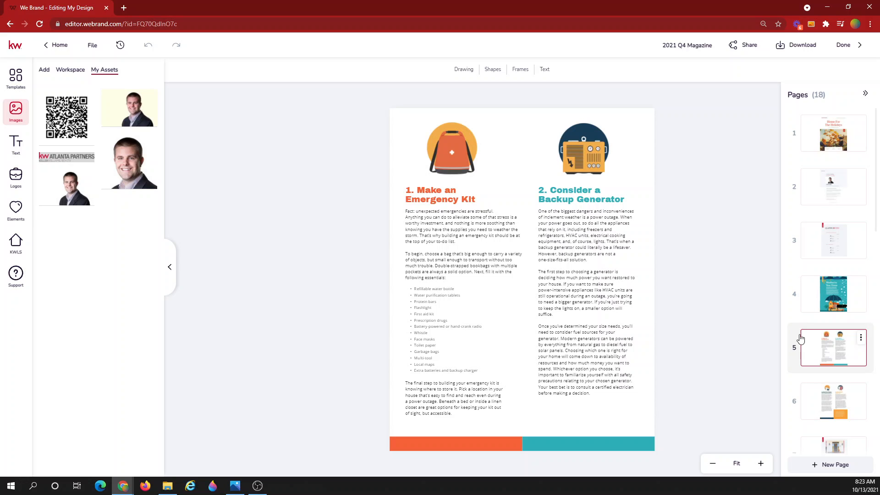
click(560, 228)
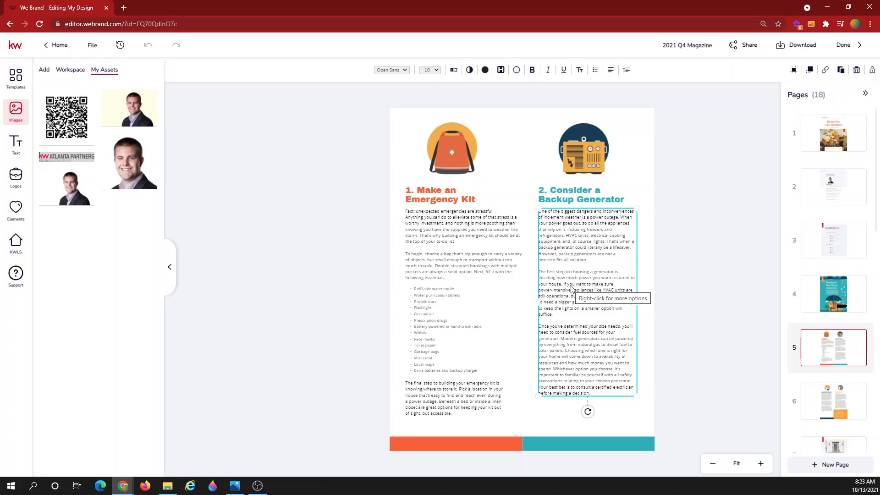
click(719, 317)
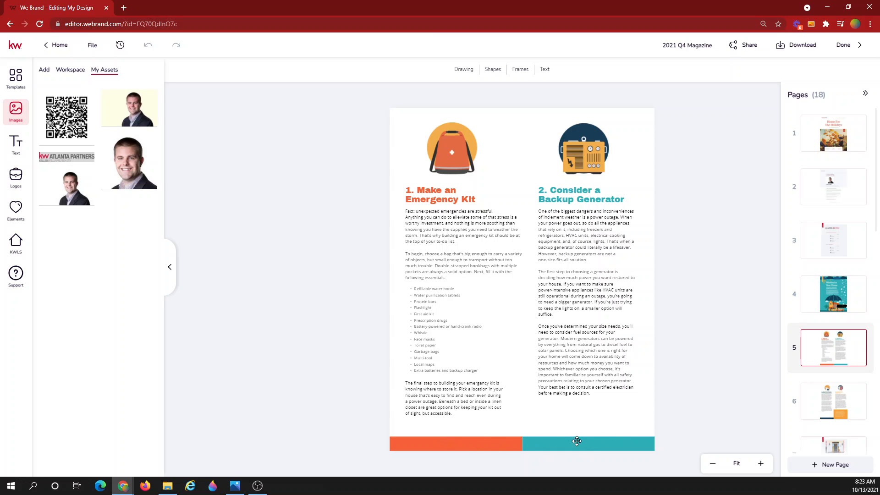
click(838, 406)
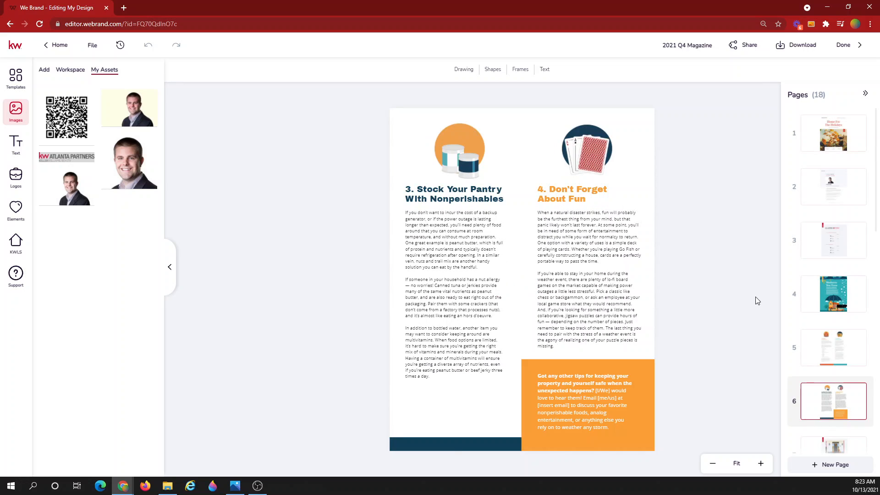
scroll(810, 304, down, 3)
click(838, 317)
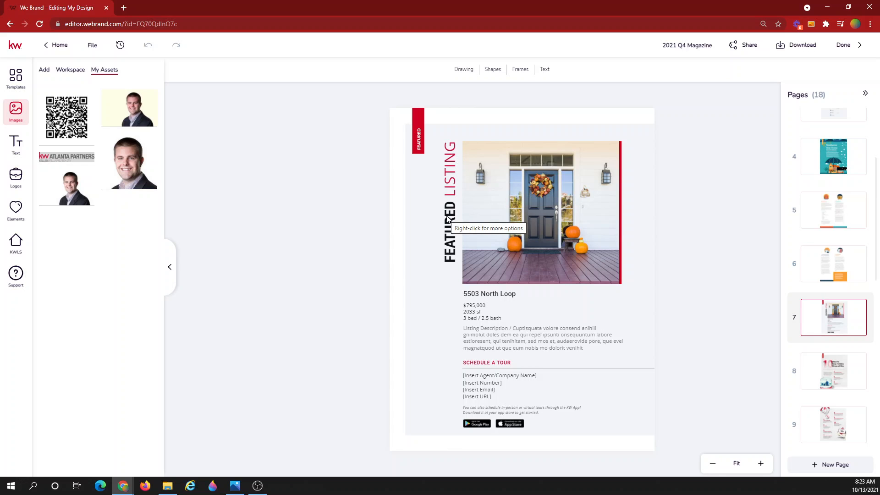
Replace the porch listing photo with the aerial house photo from MLS listing 6817736
click(519, 220)
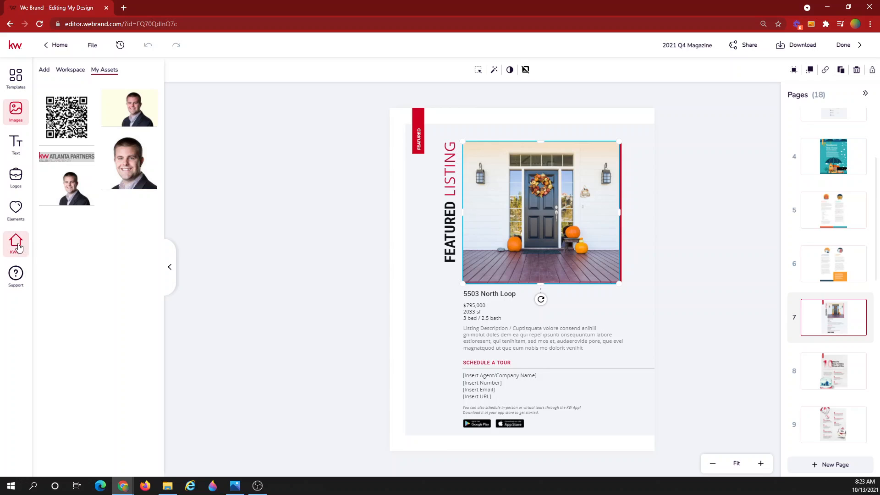
click(15, 243)
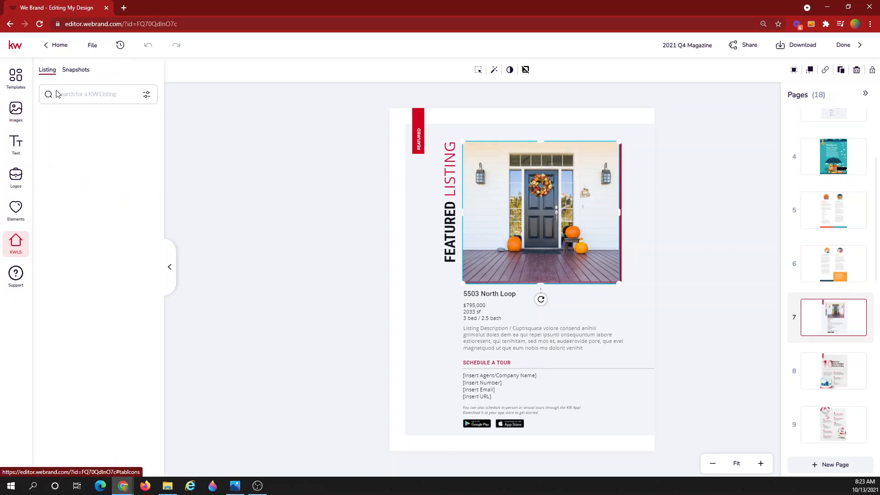
click(70, 94)
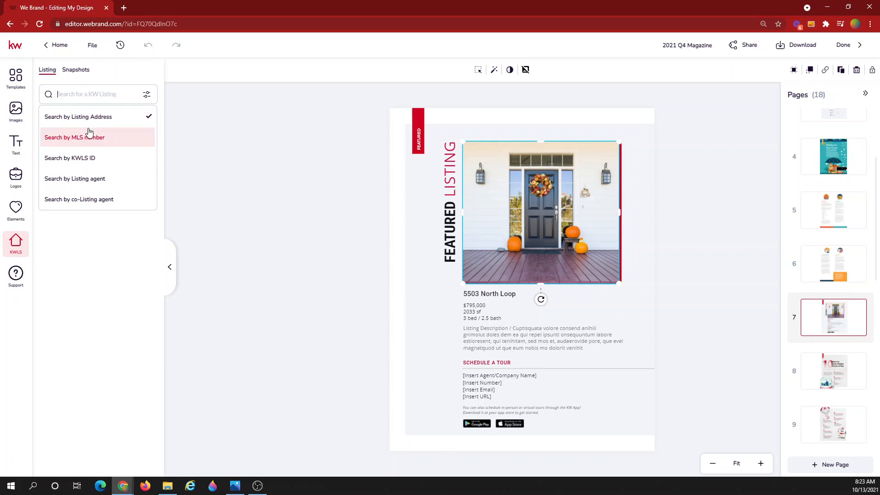
click(73, 137)
click(88, 94)
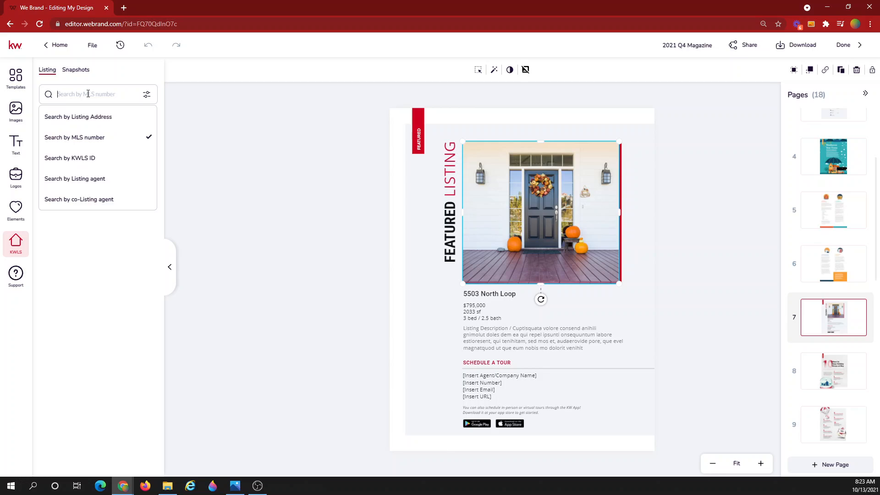
text(6817736)
key(Return)
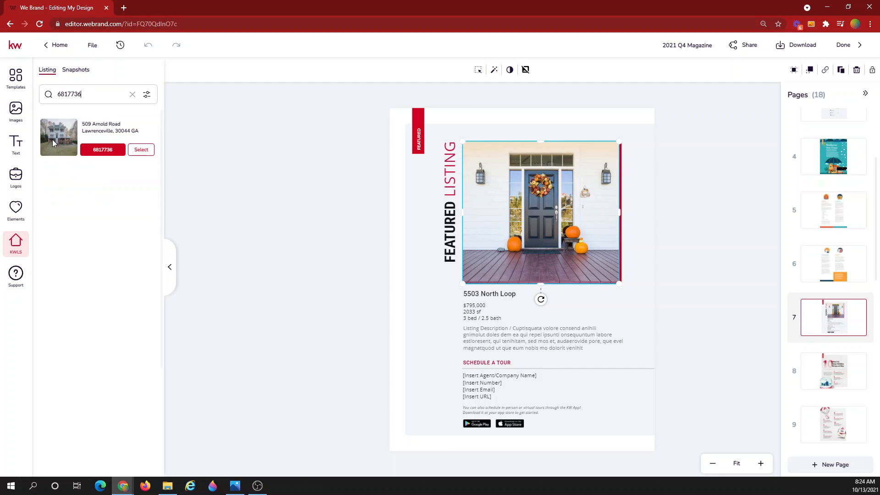
click(139, 150)
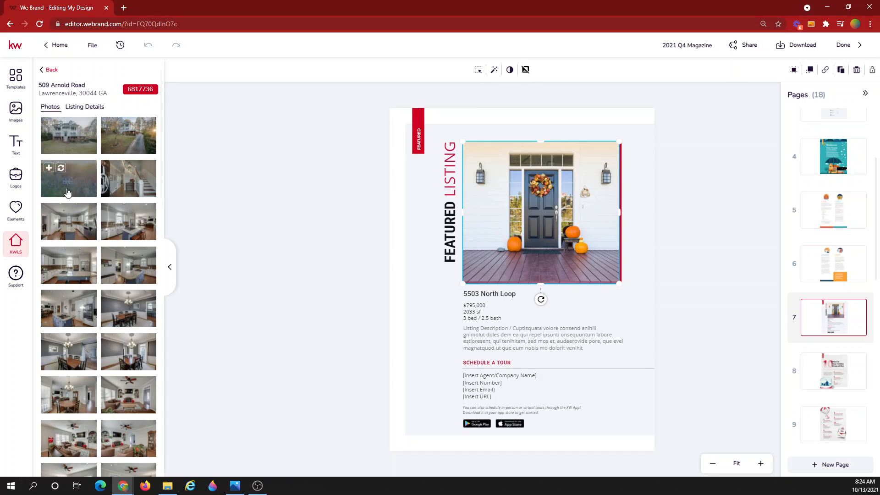
drag(59, 160, 504, 213)
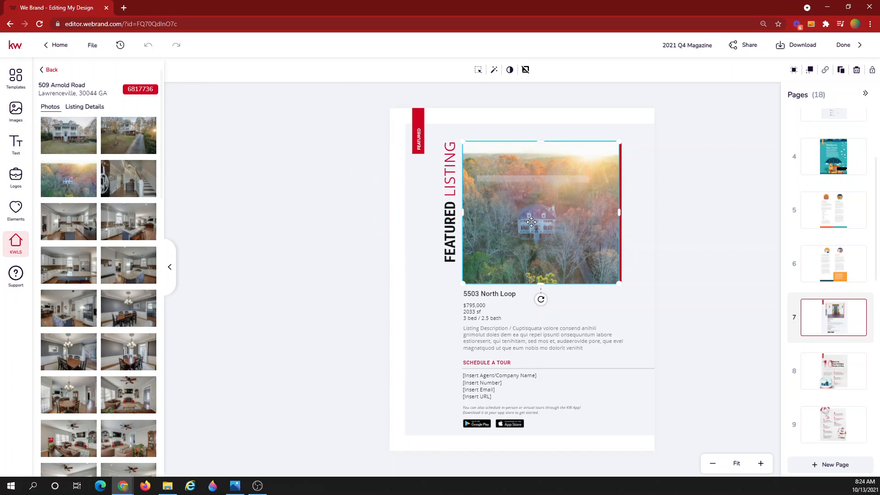
Delete the App Store and Google Play badges and their empty frames, then go to page 8
click(296, 211)
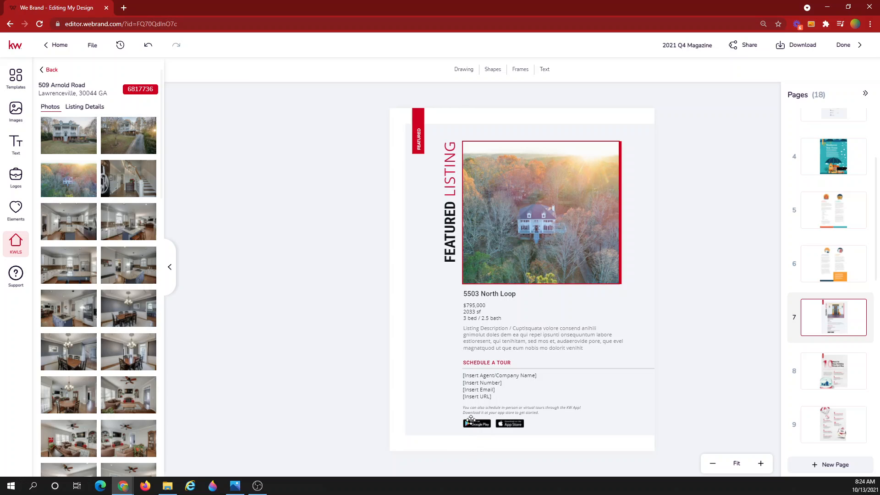
drag(471, 422, 512, 426)
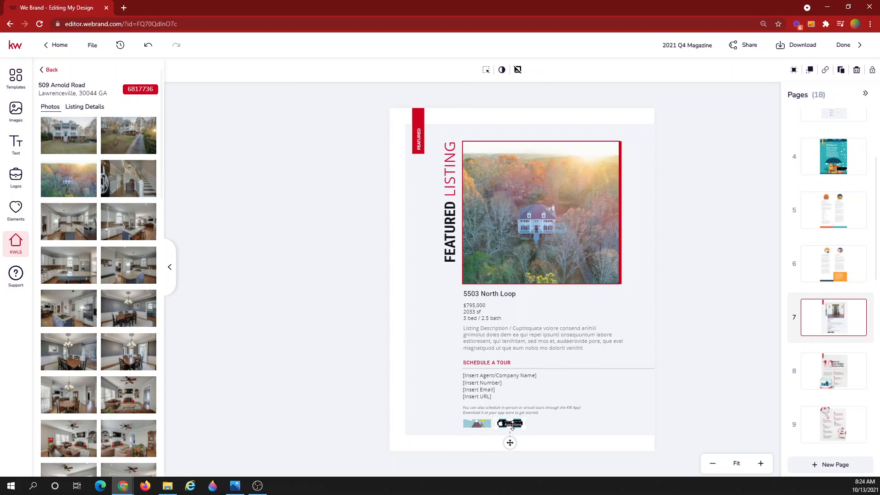
key(Delete)
click(512, 425)
key(Delete)
click(481, 423)
key(Delete)
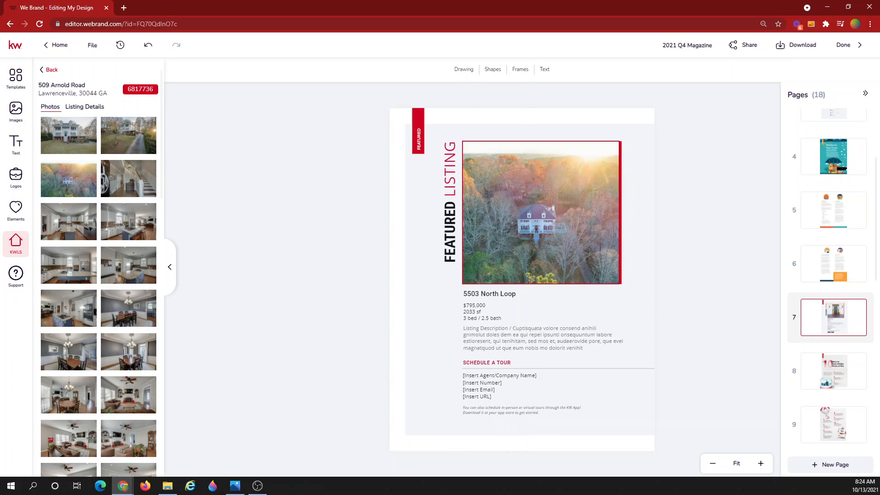
click(835, 377)
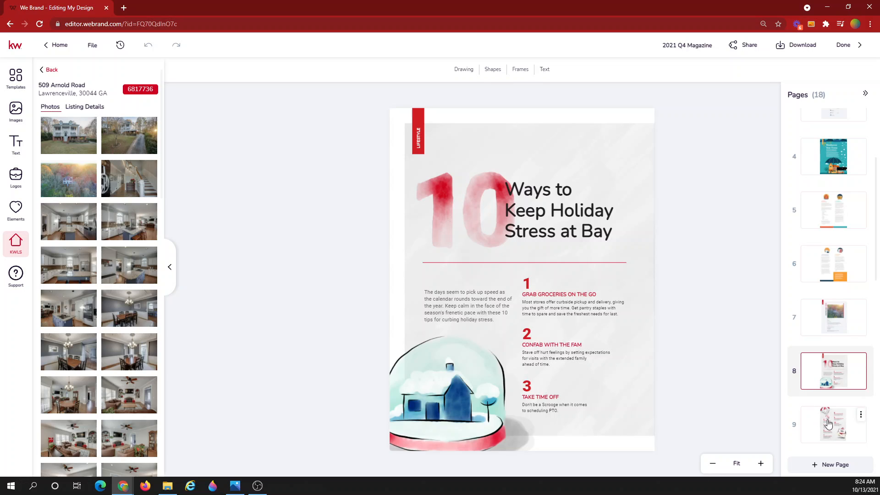
Step through magazine pages 9 to 14, ending on page 15, Coolest Winter Listings
scroll(829, 422, down, 3)
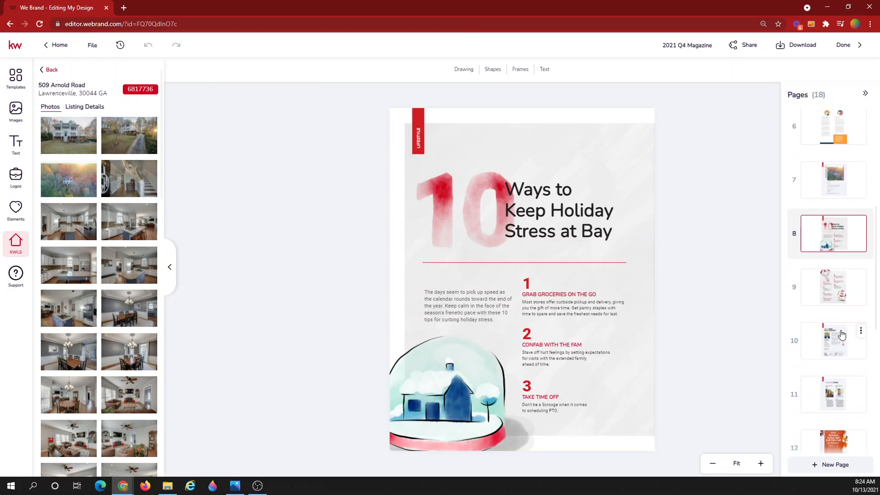
click(825, 282)
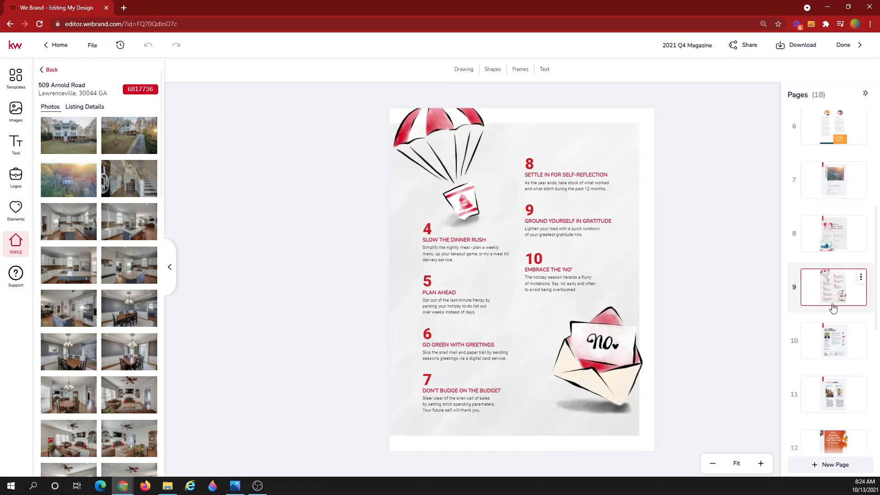
click(835, 352)
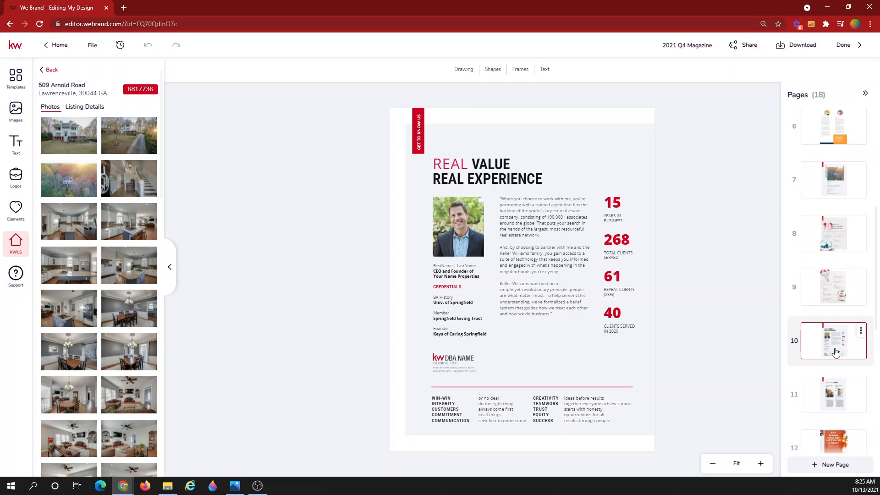
click(834, 394)
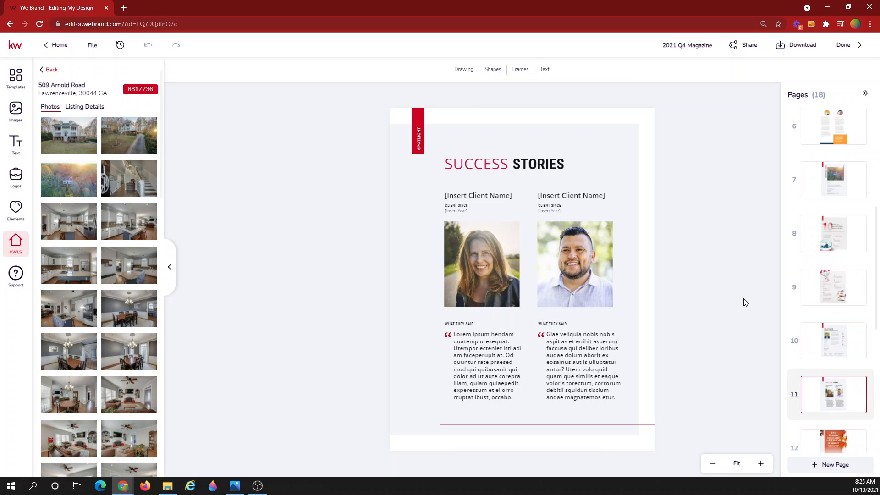
scroll(854, 321, down, 5)
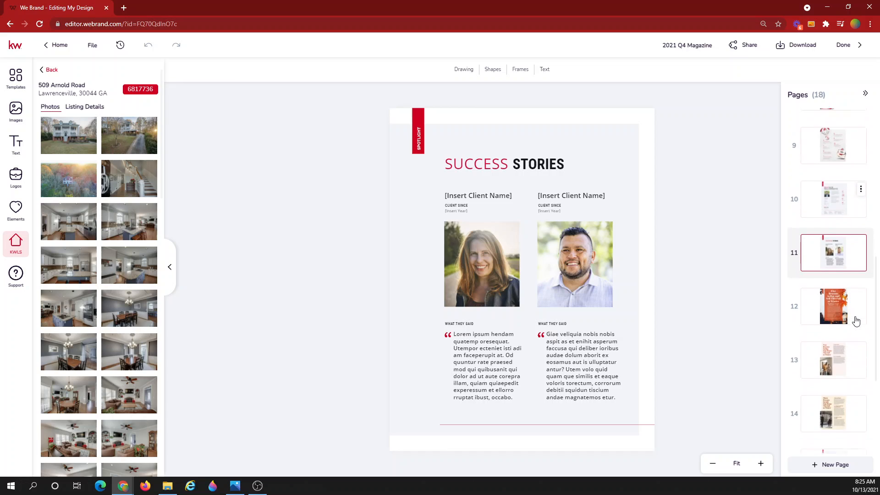
scroll(855, 319, down, 1)
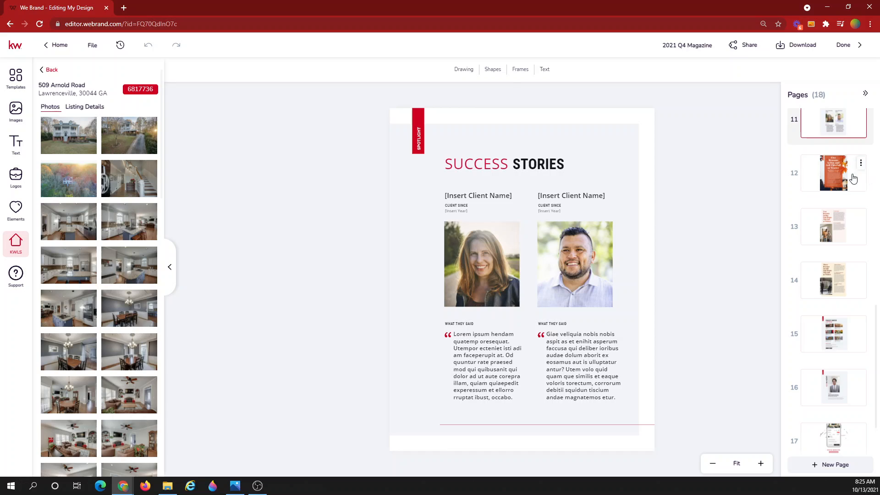
click(826, 172)
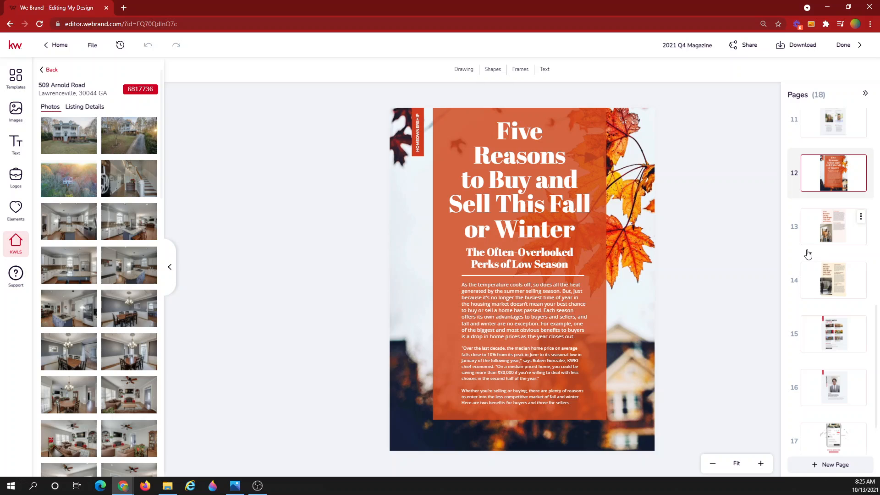
click(830, 241)
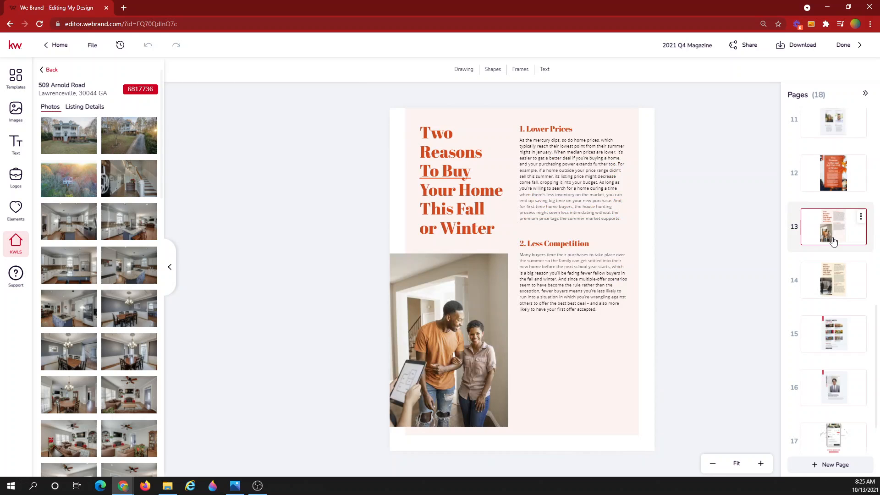
scroll(822, 275, down, 2)
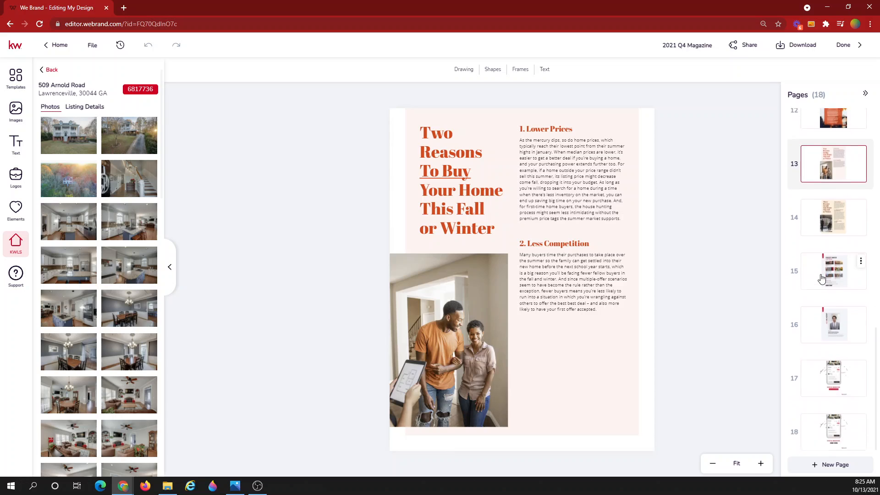
click(822, 215)
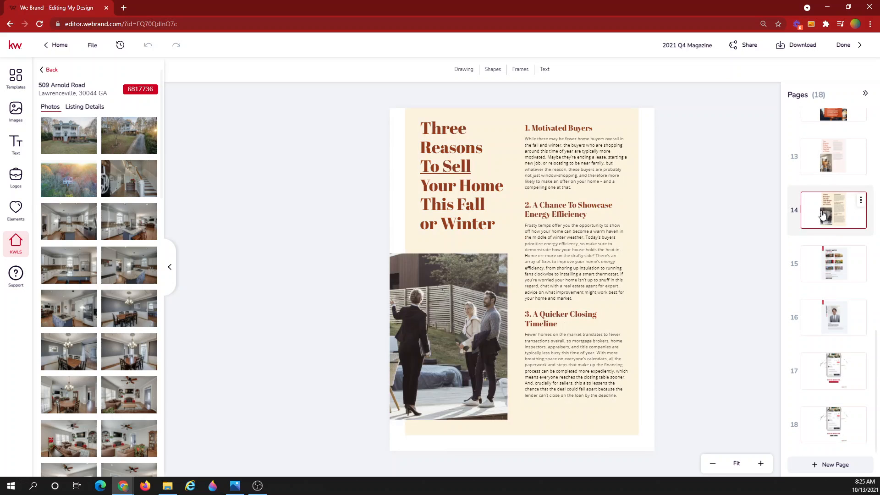
click(836, 269)
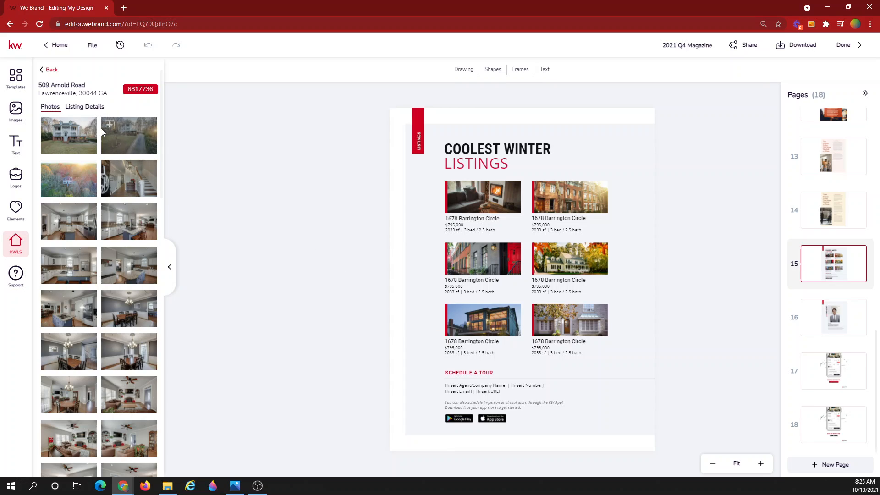
Swap the first Coolest Winter Listings photo for the house photo and reposition it in its frame
mouse_move(66, 138)
drag(66, 137, 477, 204)
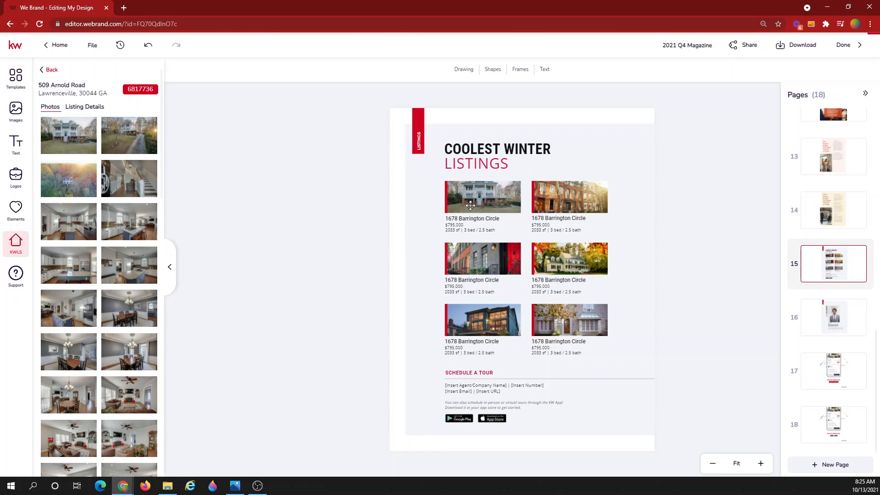
double_click(489, 198)
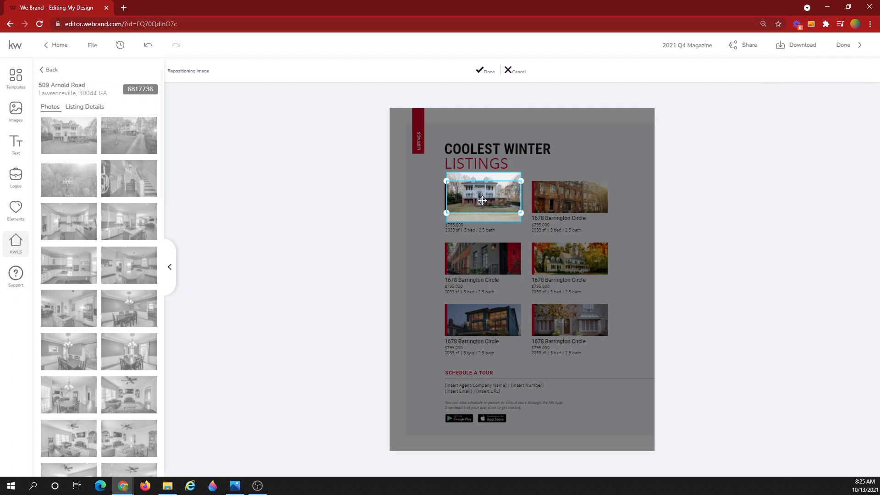
drag(480, 194, 482, 202)
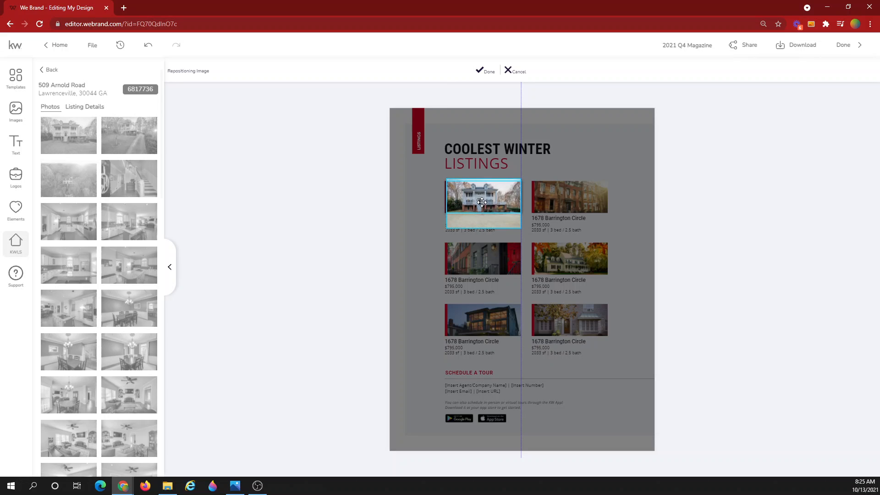
drag(483, 202, 484, 202)
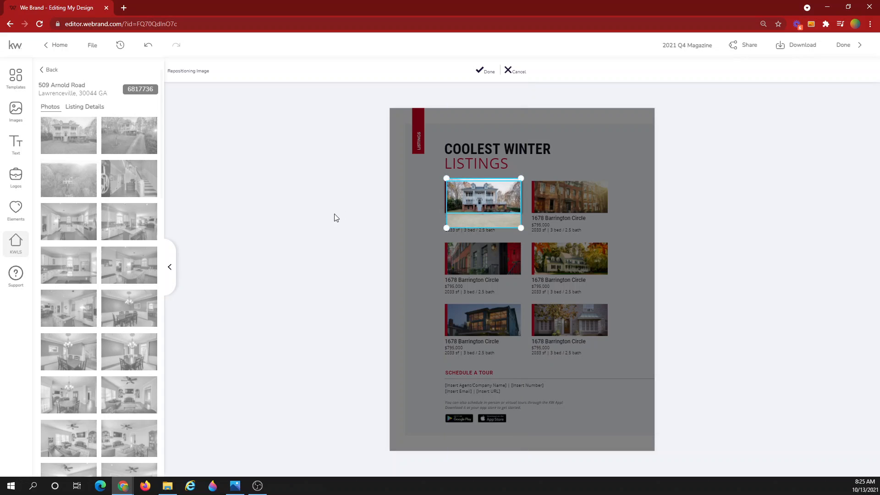
click(490, 77)
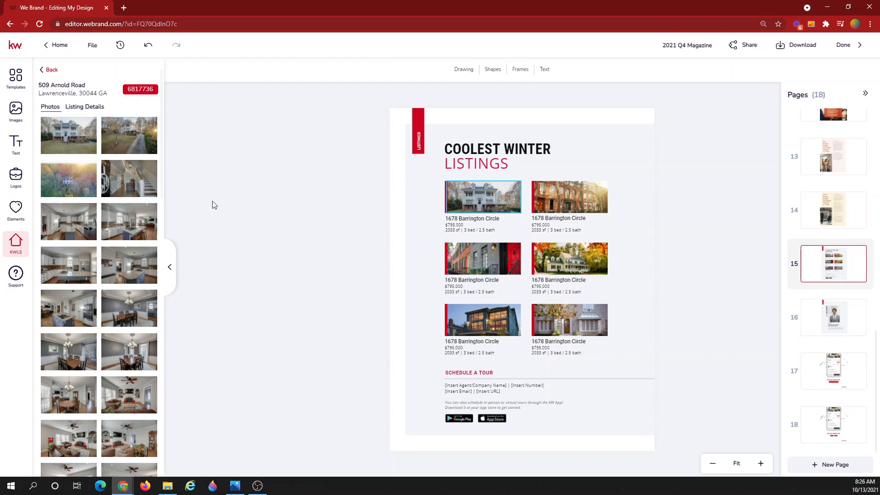
Clear the previous MLS search, select the vertical LISTINGS label, and open page 16
click(44, 71)
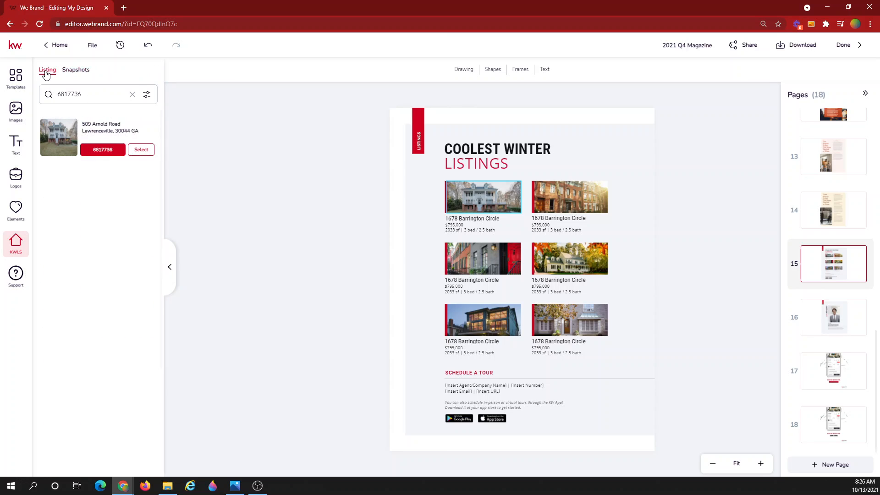
click(131, 95)
click(86, 97)
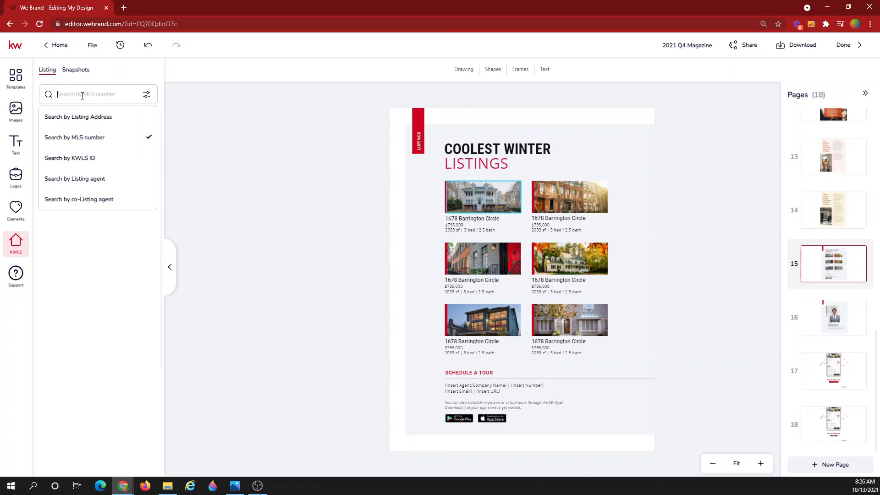
click(83, 100)
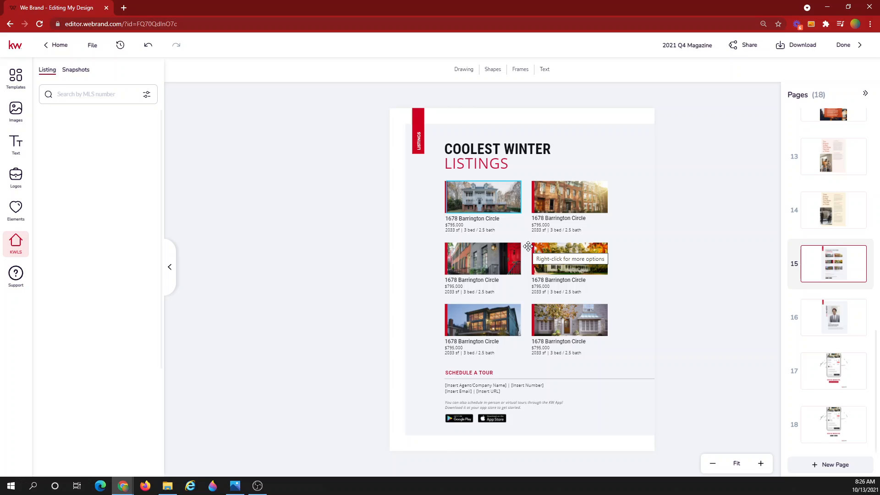
click(419, 147)
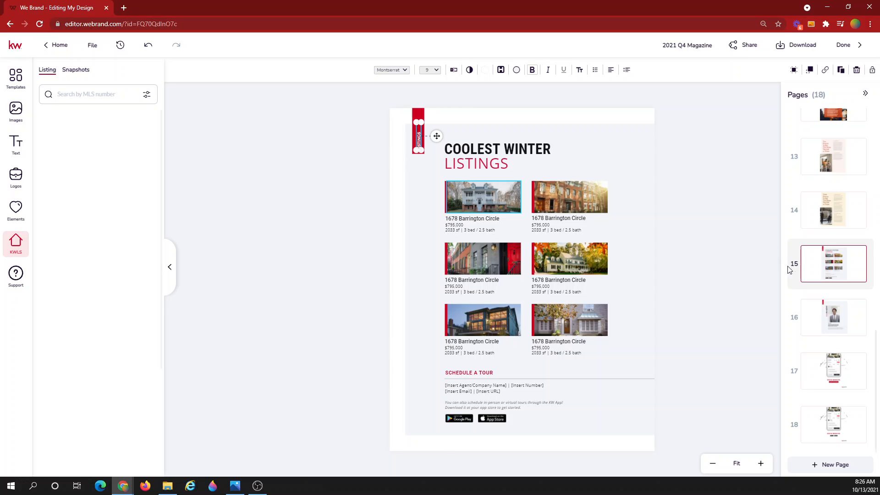
click(755, 309)
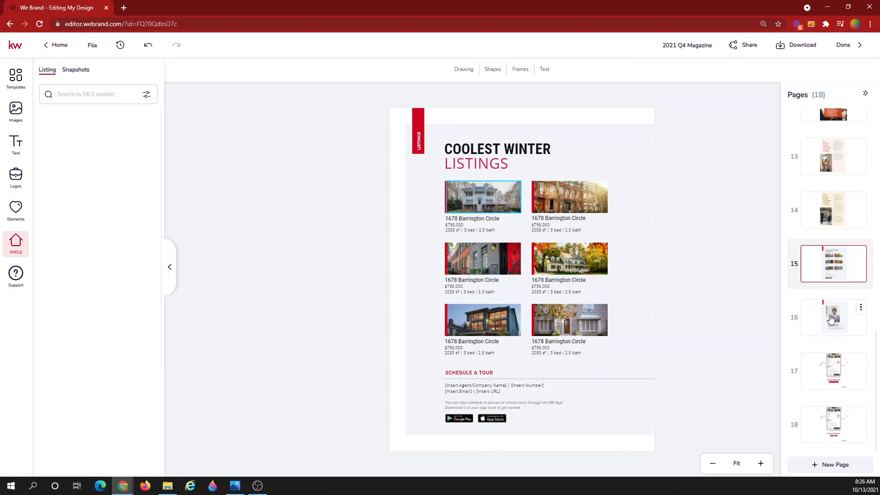
Review pages 16, 17 and 18, then return to page 17
click(831, 319)
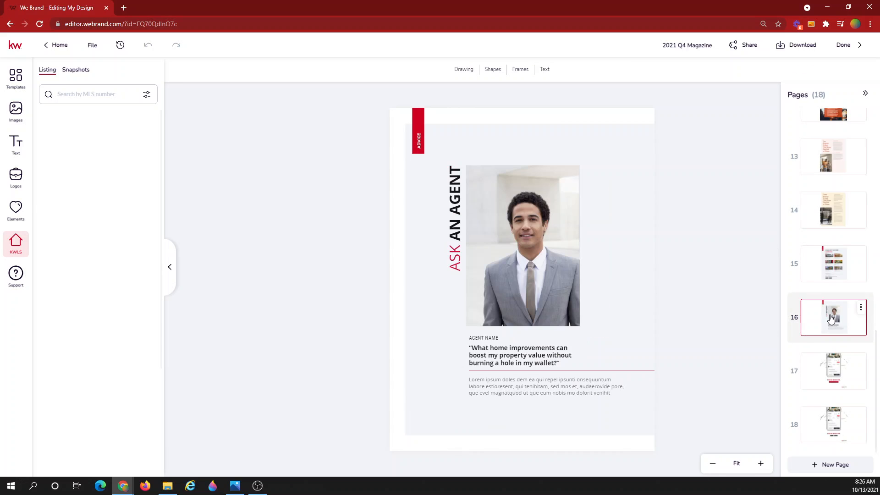
click(833, 370)
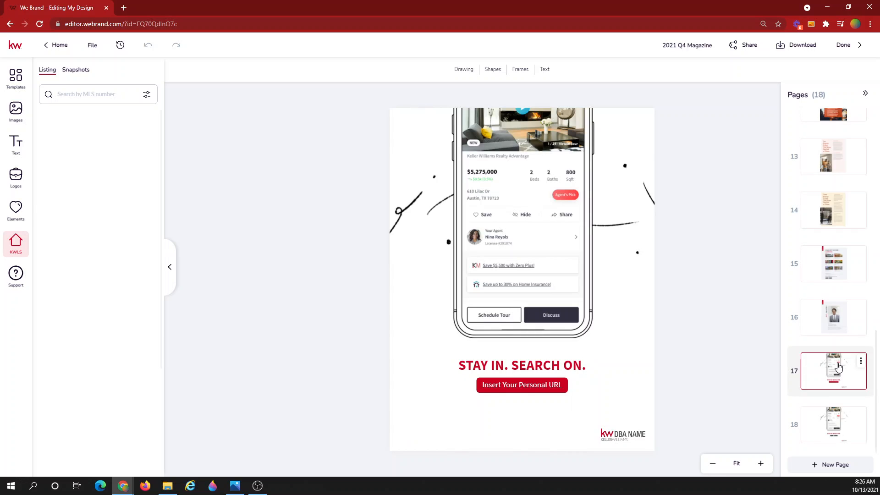
click(826, 420)
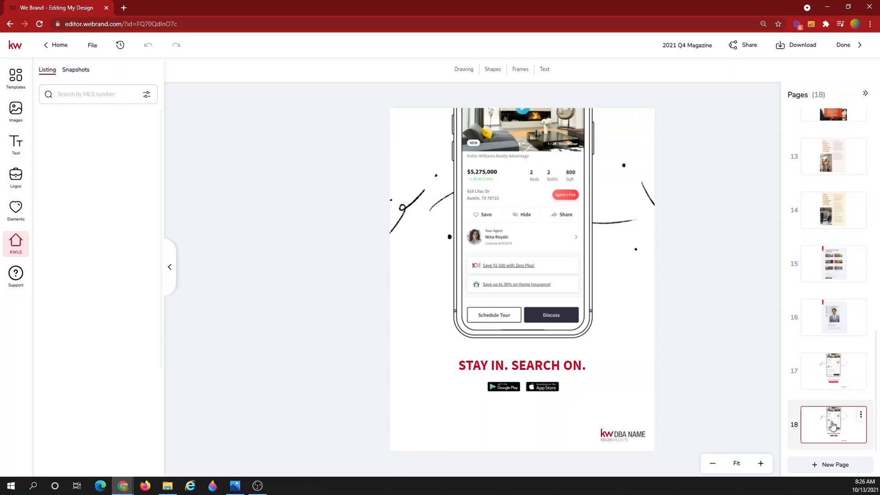
click(824, 373)
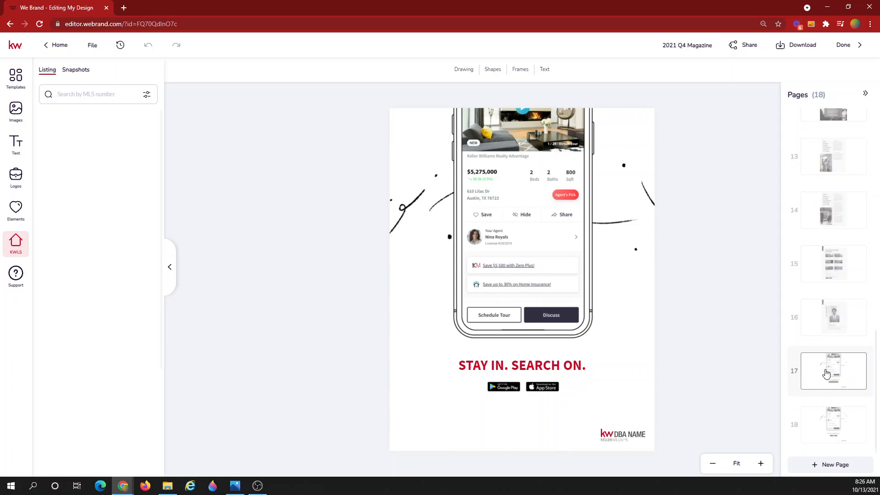
Delete page 18 so the magazine has 17 pages, then browse the Home For The Holidays templates
click(860, 414)
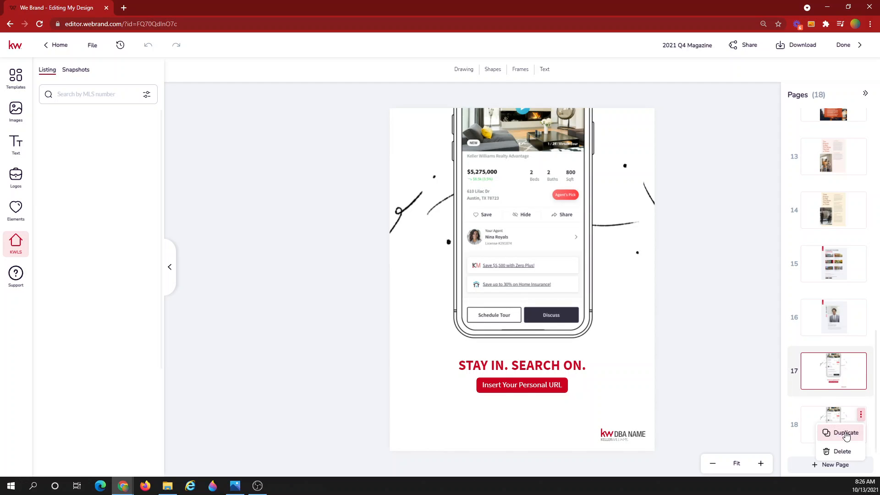
click(839, 450)
click(406, 289)
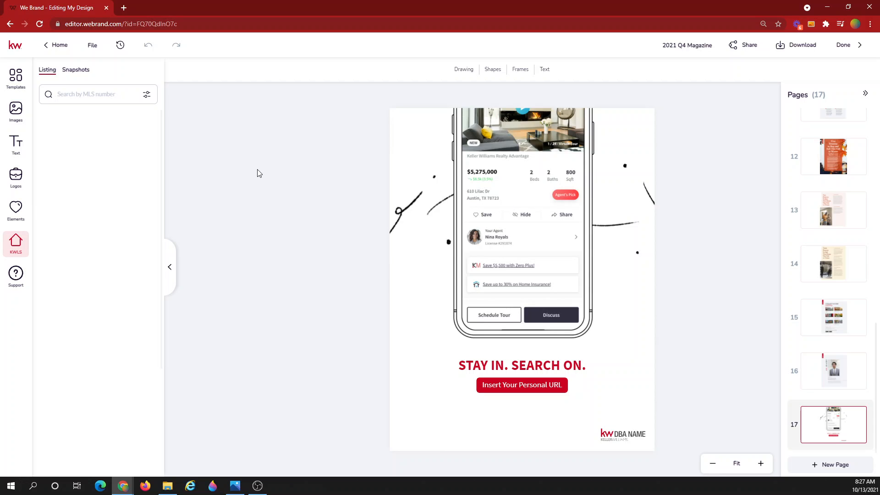
click(15, 75)
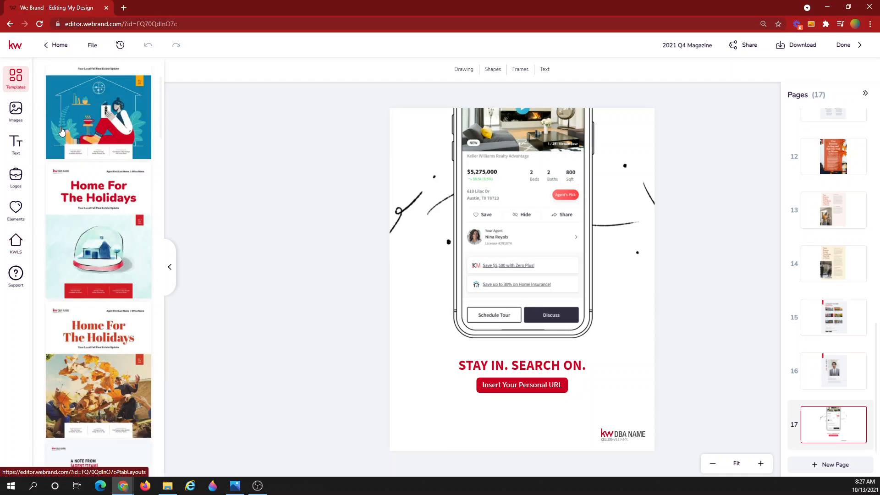
Duplicate the Stay In. Search On. page 17 to create a new page 18
scroll(118, 304, down, 15)
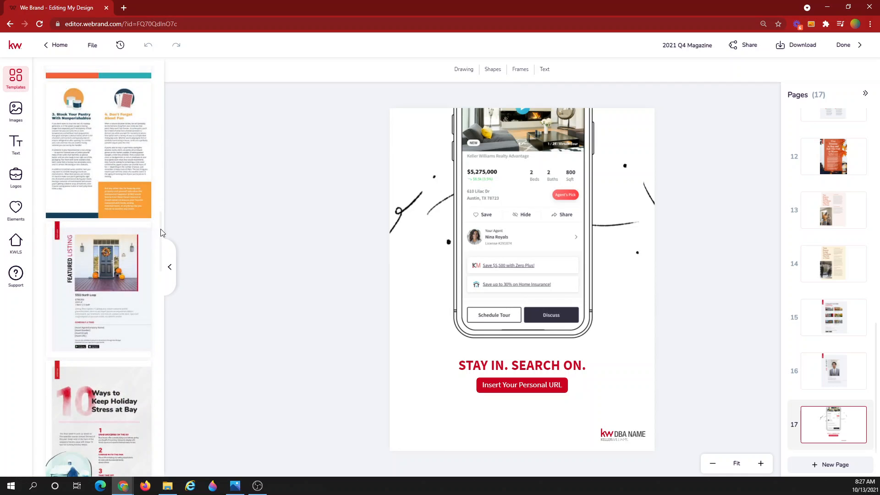
scroll(156, 275, down, 8)
drag(167, 460, 170, 78)
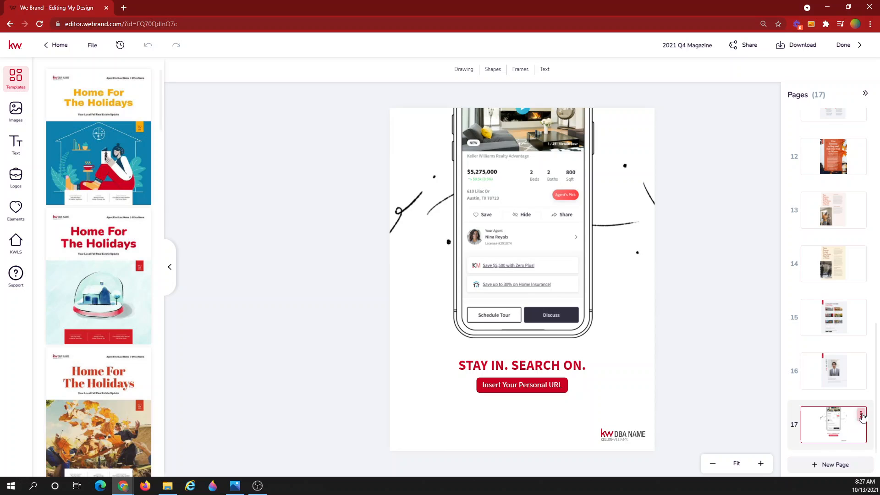
click(860, 414)
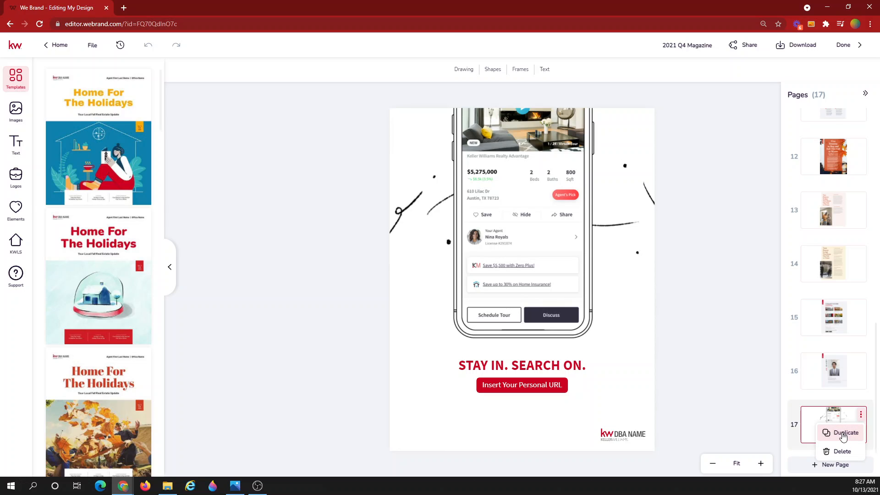
click(842, 435)
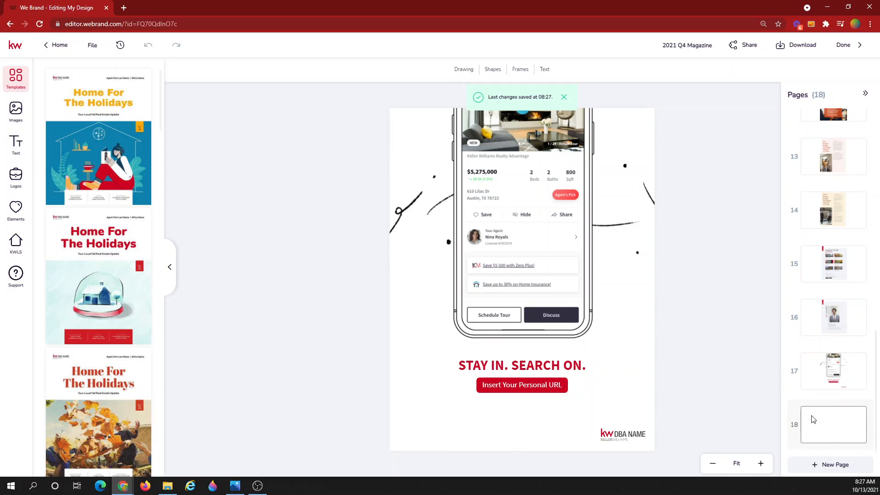
Check the new page 18, then delete the phone mockup image from page 17
click(838, 317)
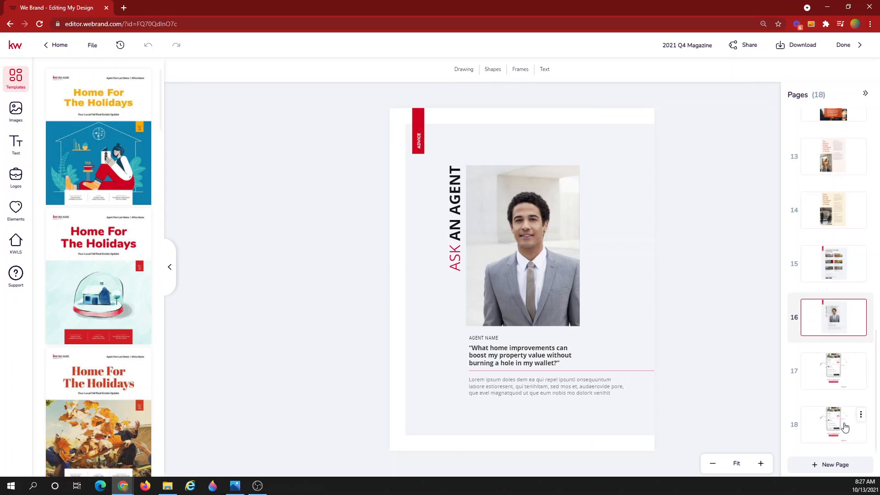
click(844, 427)
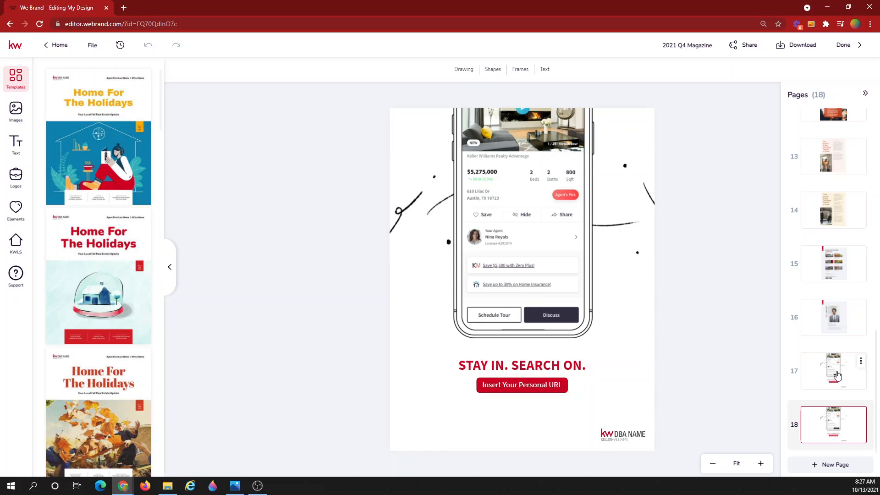
click(835, 371)
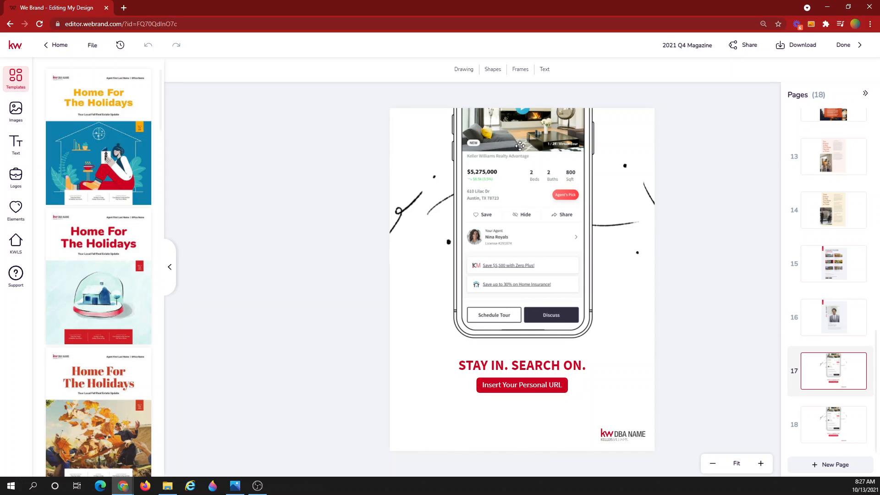
drag(520, 145, 525, 177)
key(Delete)
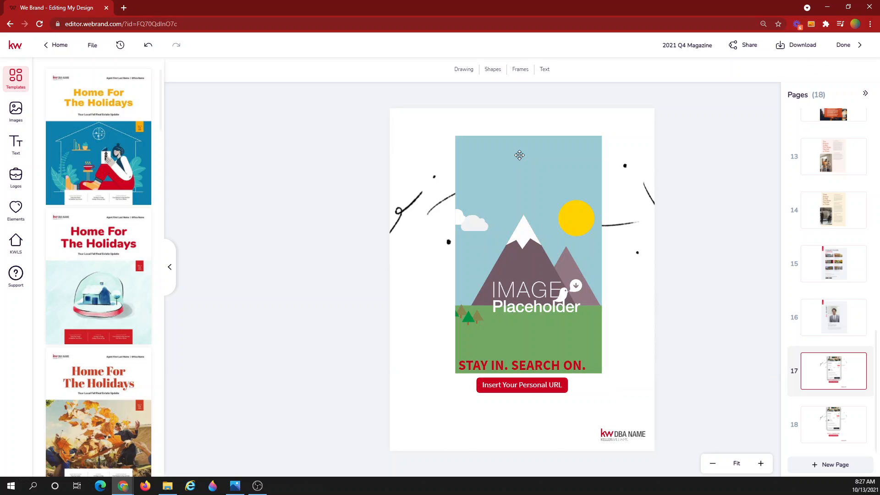
Delete both squiggles and the small left placeholder, and set the KW DBA NAME logo beside the URL button
click(414, 198)
key(Delete)
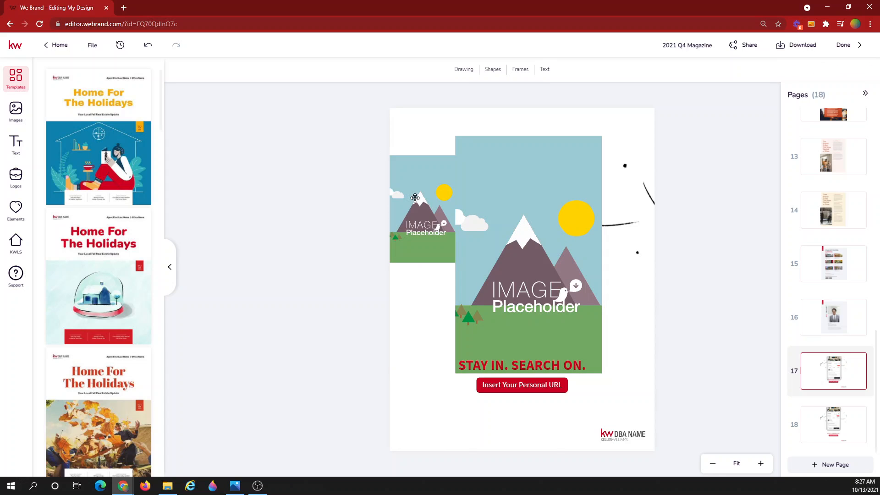
click(435, 218)
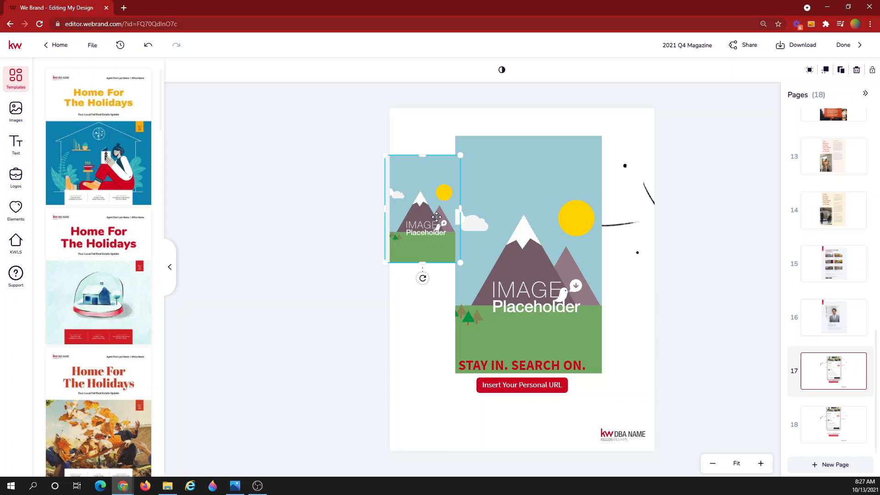
key(Delete)
click(648, 201)
key(Delete)
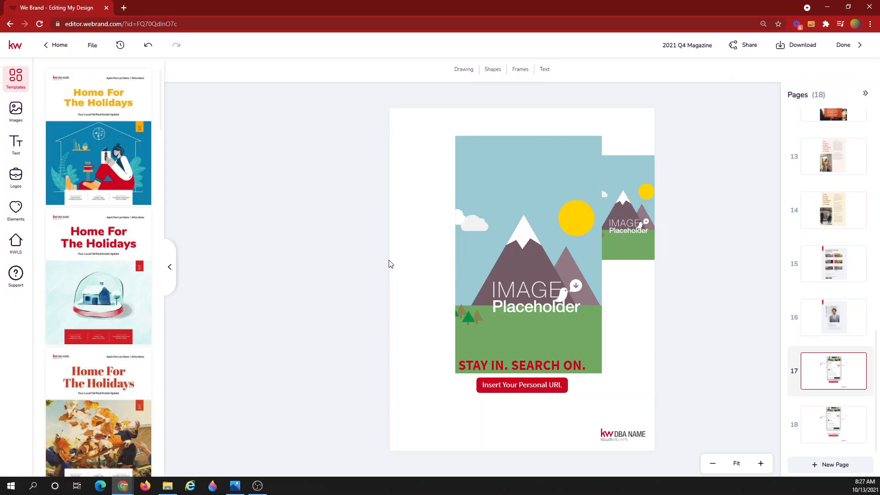
drag(617, 438, 592, 393)
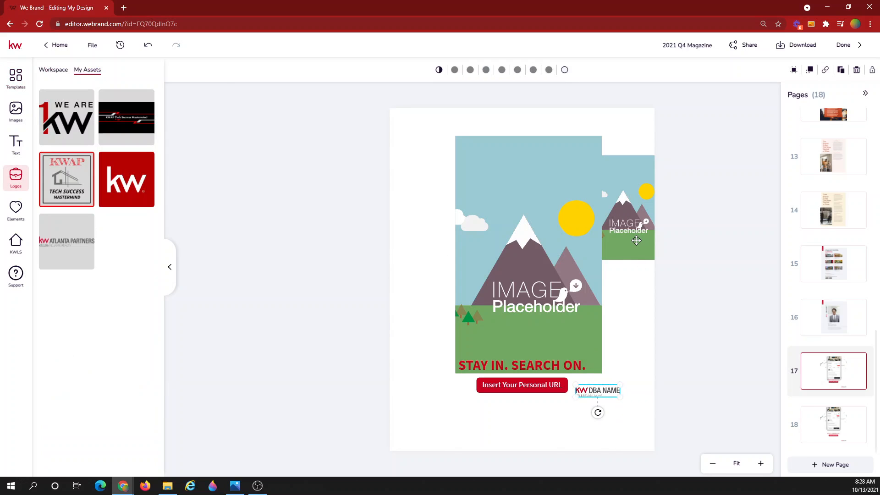
drag(636, 240, 573, 259)
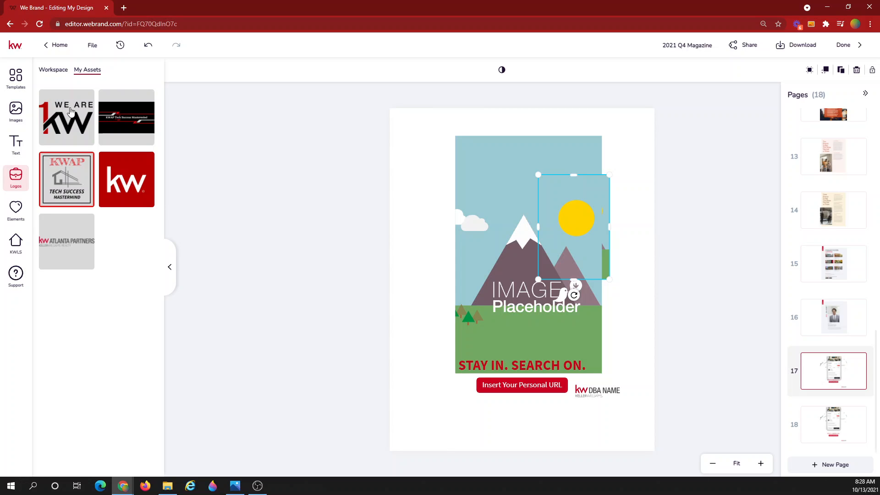
Start an image upload and first pick KM Flyer correct.pptx from the Pictures folder
click(15, 112)
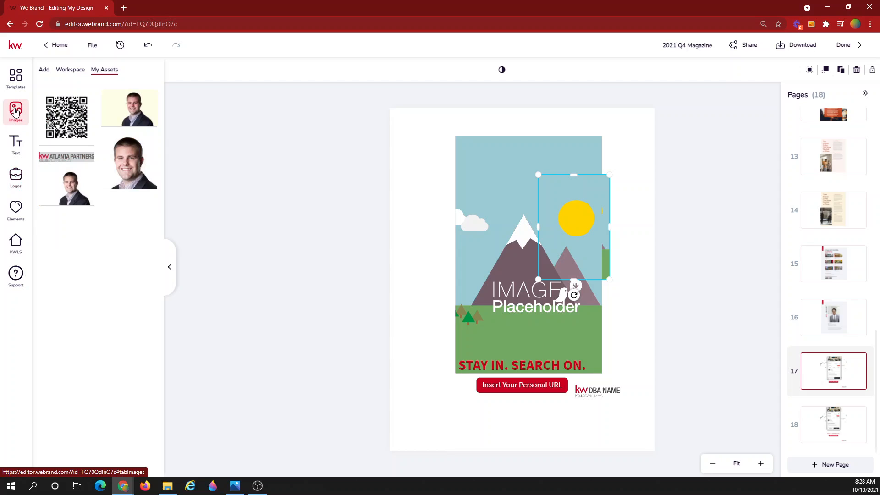
click(44, 70)
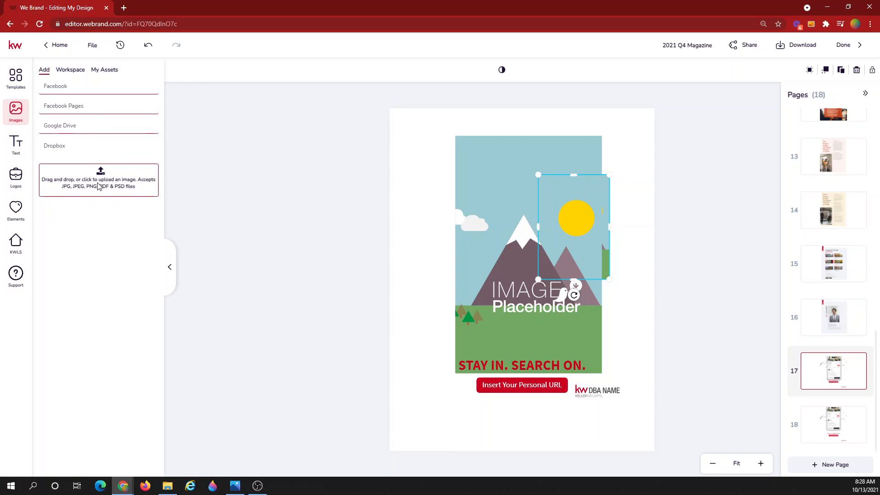
click(98, 186)
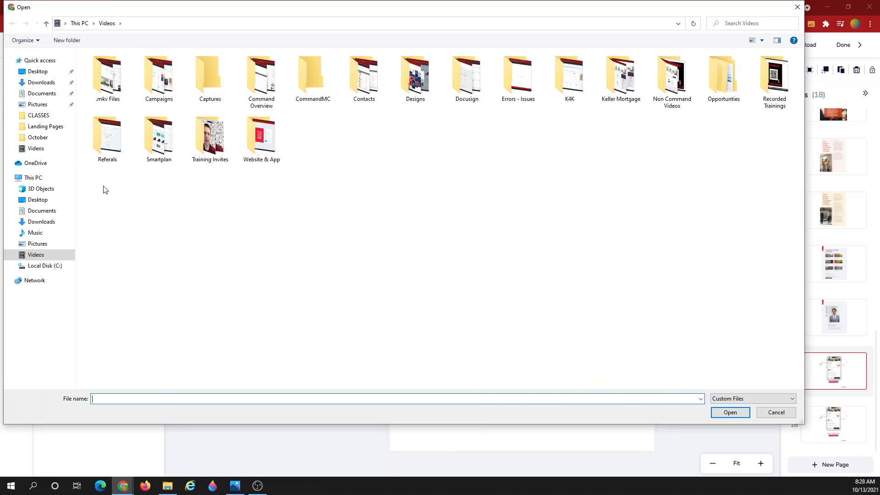
click(35, 108)
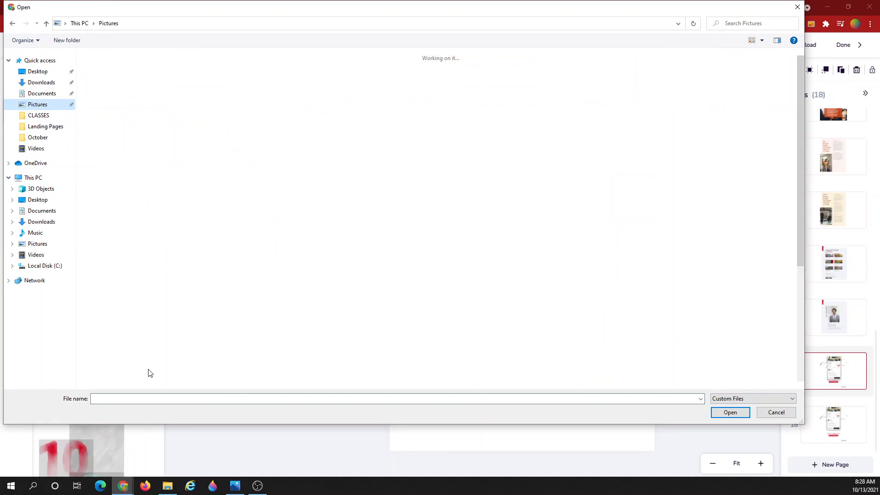
text(km)
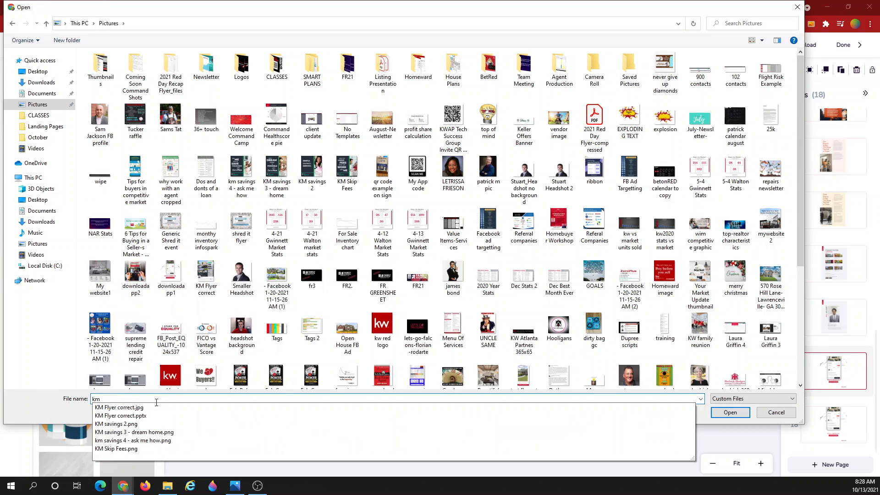
click(642, 415)
click(722, 418)
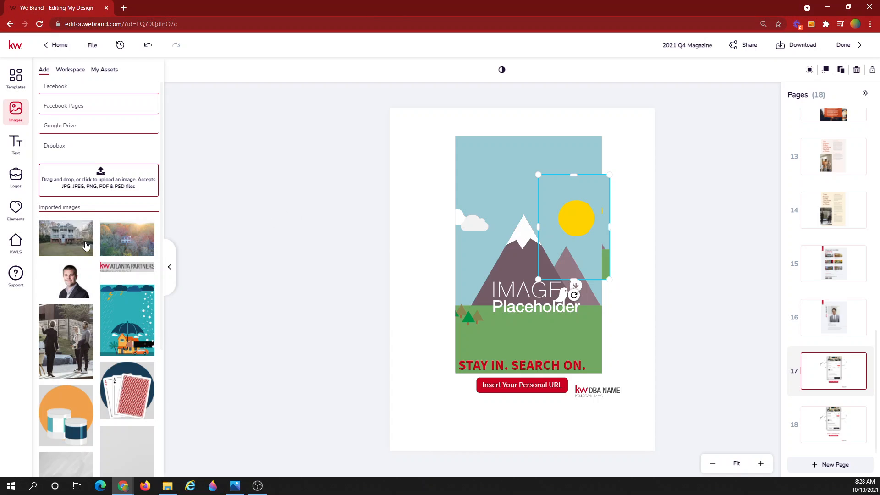
Upload KM Flyer correct.jpg into the imported images
click(81, 185)
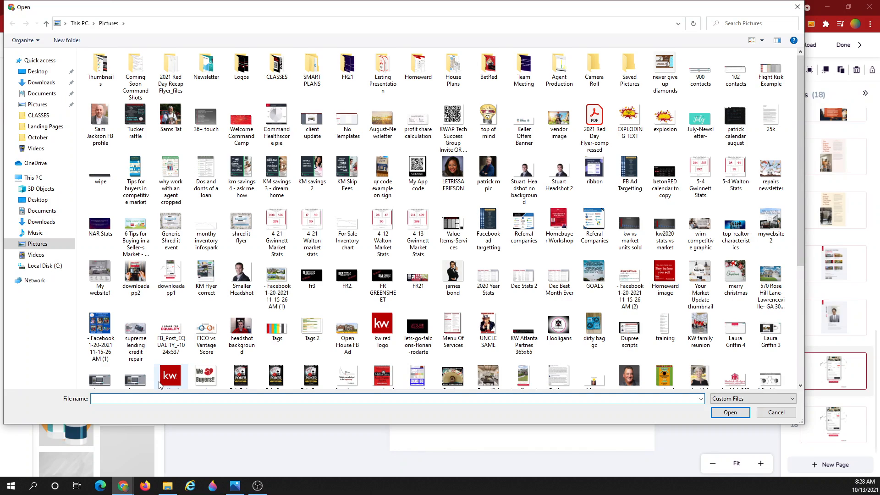
text(km)
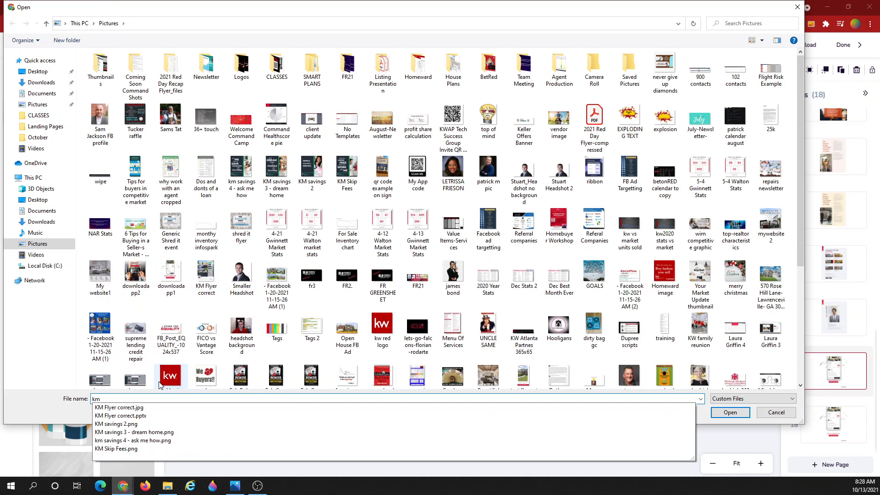
click(134, 410)
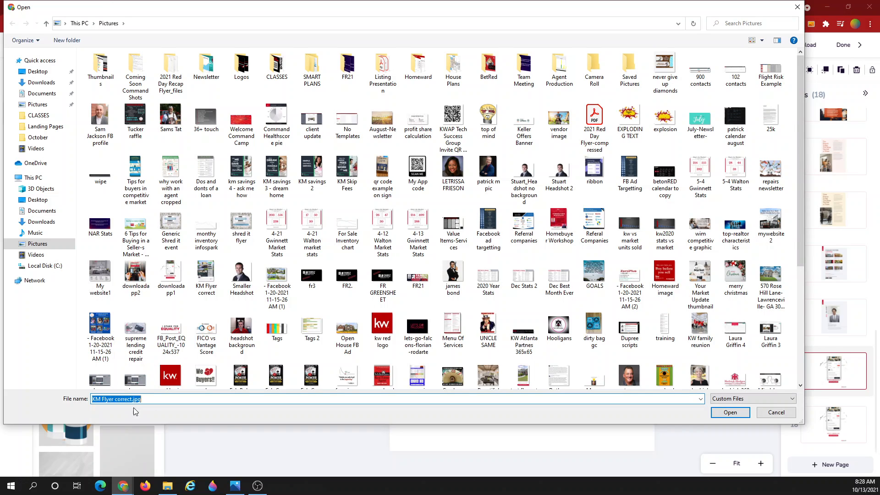
click(737, 411)
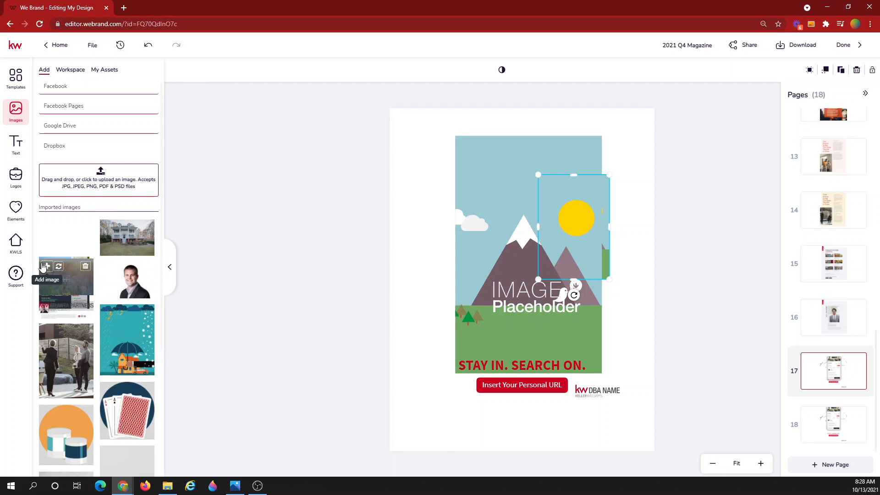
mouse_move(51, 237)
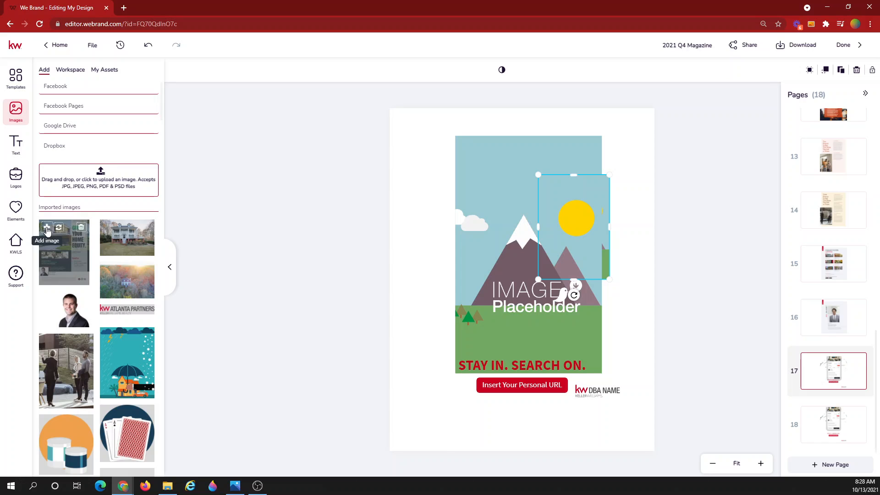
Add the Grow Your Home Equity flyer to page 17, sized and aligned to fill the page
click(46, 227)
drag(507, 277, 468, 245)
mouse_move(602, 384)
mouse_down()
mouse_move(661, 438)
mouse_move(654, 424)
mouse_up()
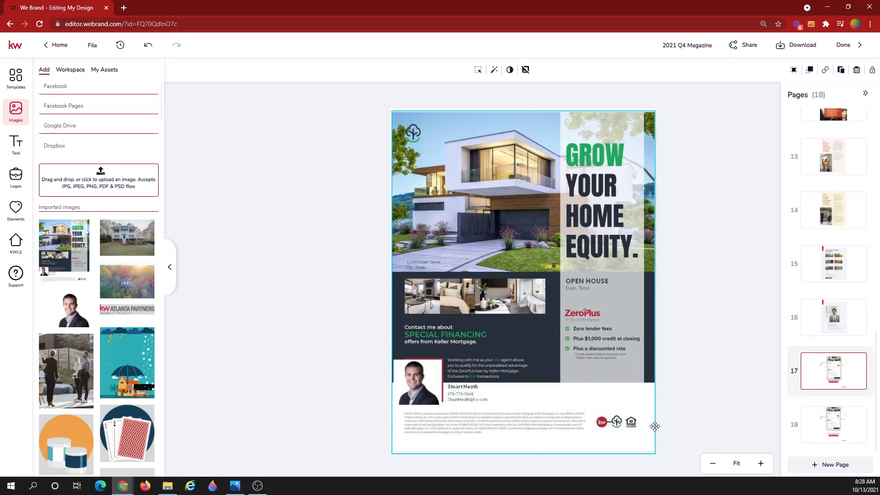
click(253, 351)
click(498, 265)
drag(498, 265, 498, 262)
click(359, 274)
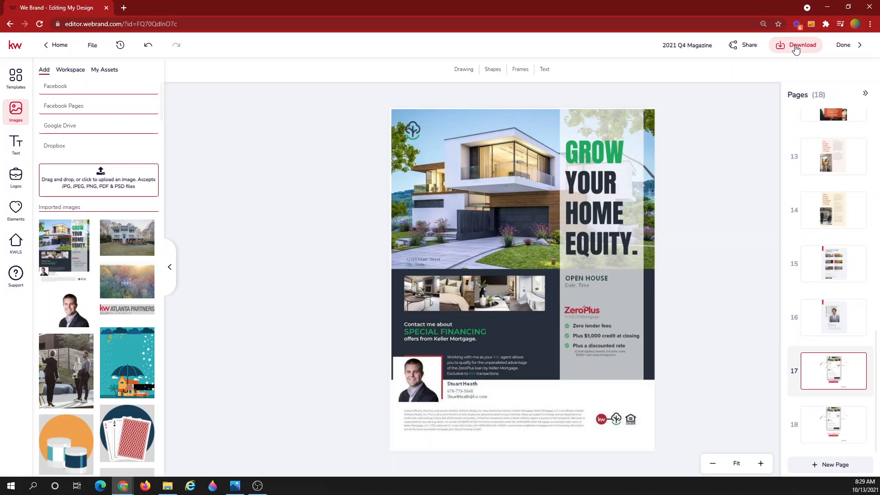
Download all 18 pages of the magazine as a PDF for Printing
click(781, 53)
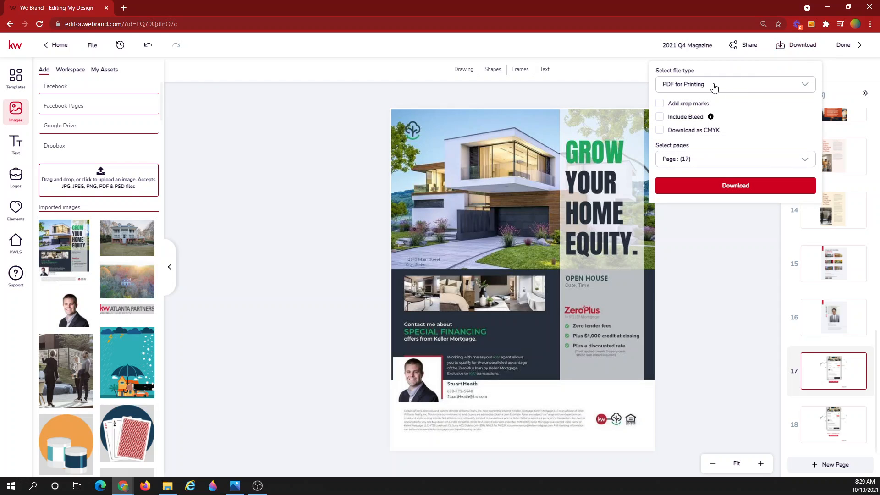
click(685, 161)
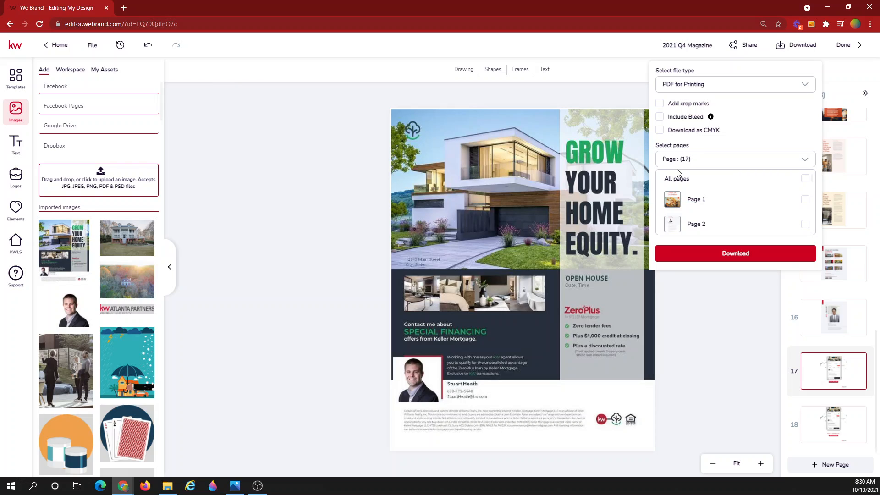
click(682, 180)
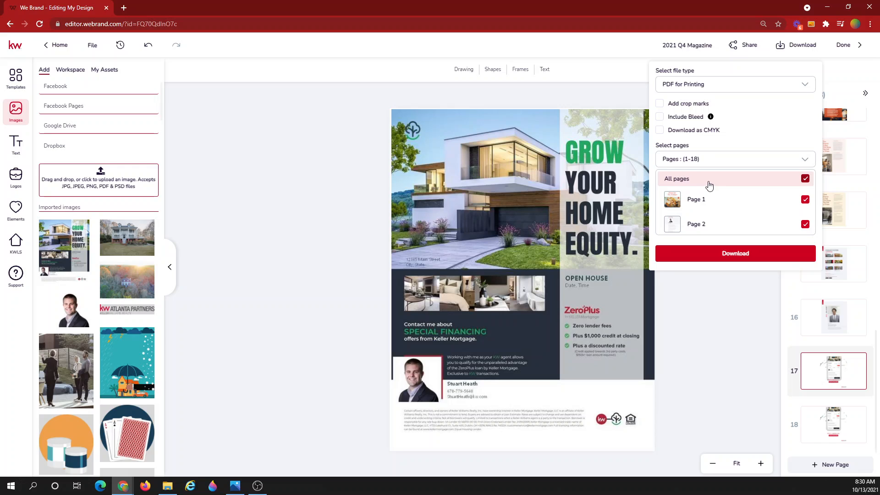
click(694, 254)
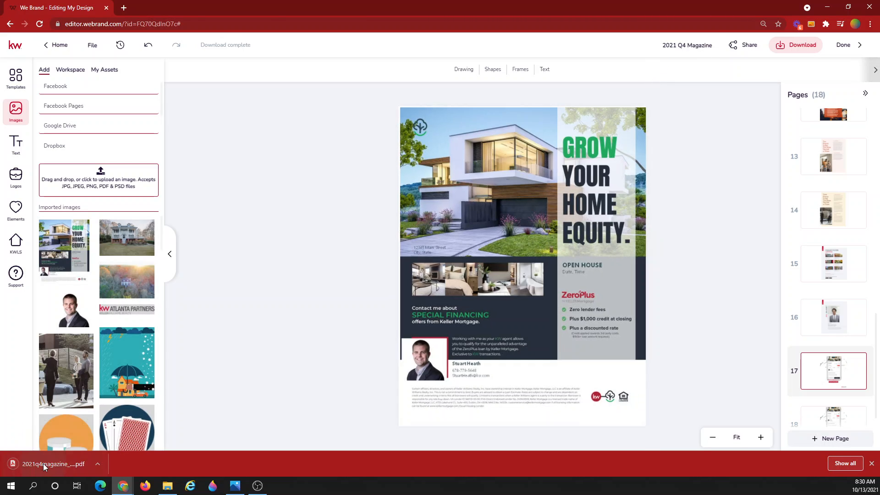
Open 2021q4magazine_original.pdf, scroll through its pages, and return to the We Brand editor tab
click(43, 463)
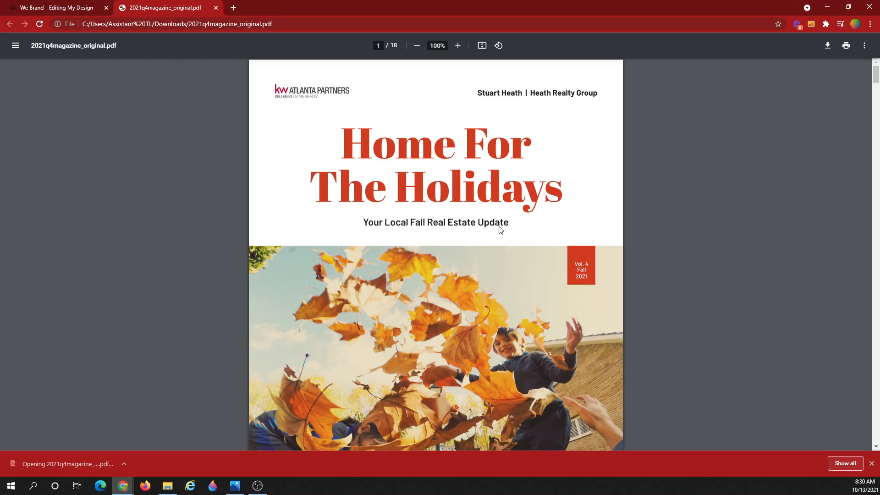
scroll(506, 232, down, 5)
scroll(506, 234, down, 7)
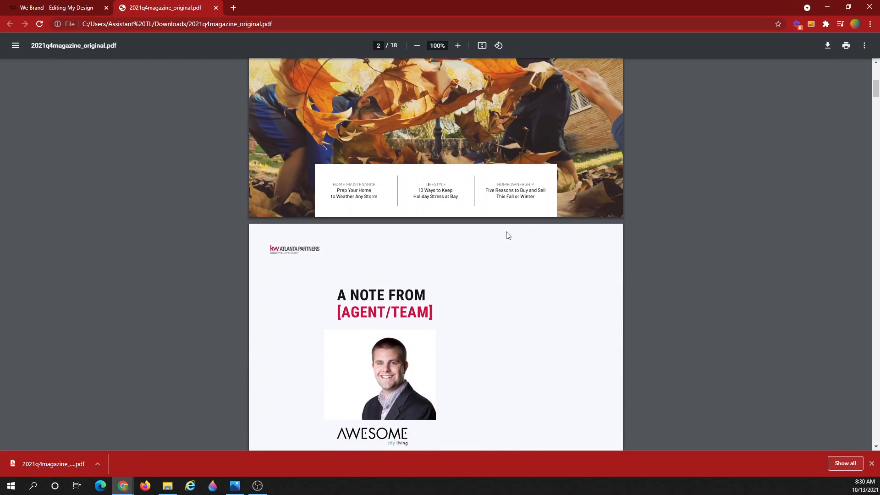
click(28, 8)
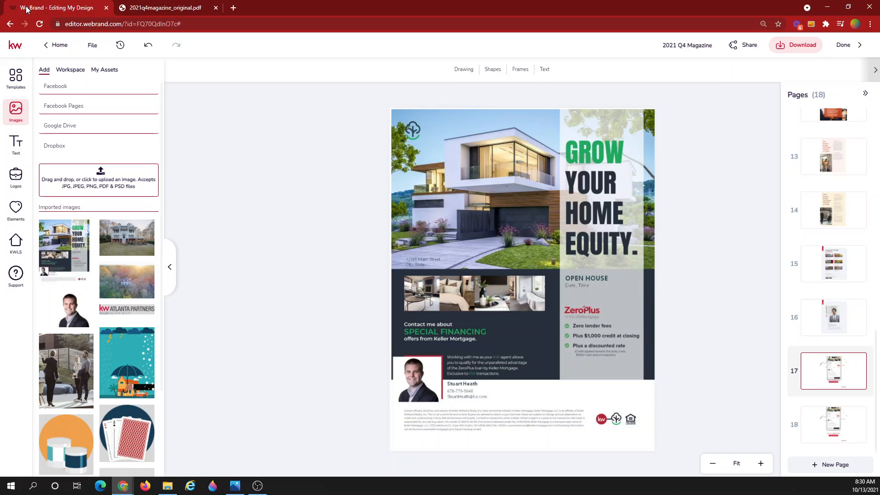
Copy the project's public viewer link, viewable by anyone with it, from the Project share tab
click(741, 44)
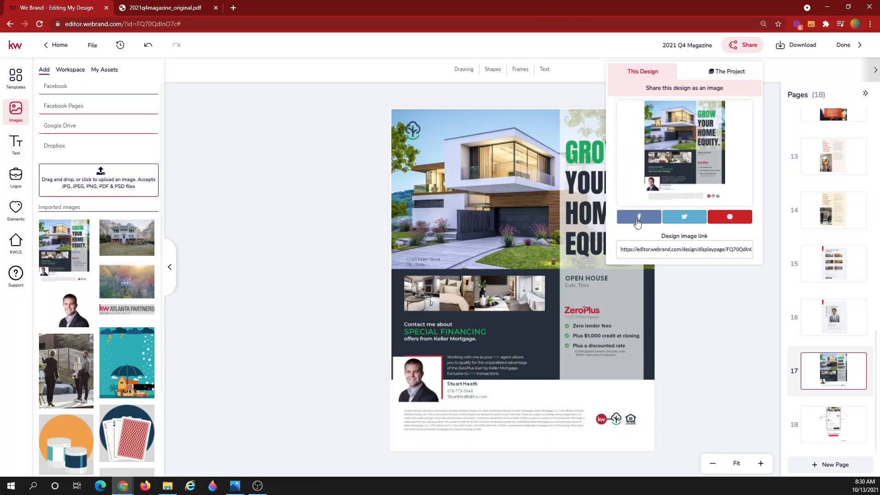
click(661, 248)
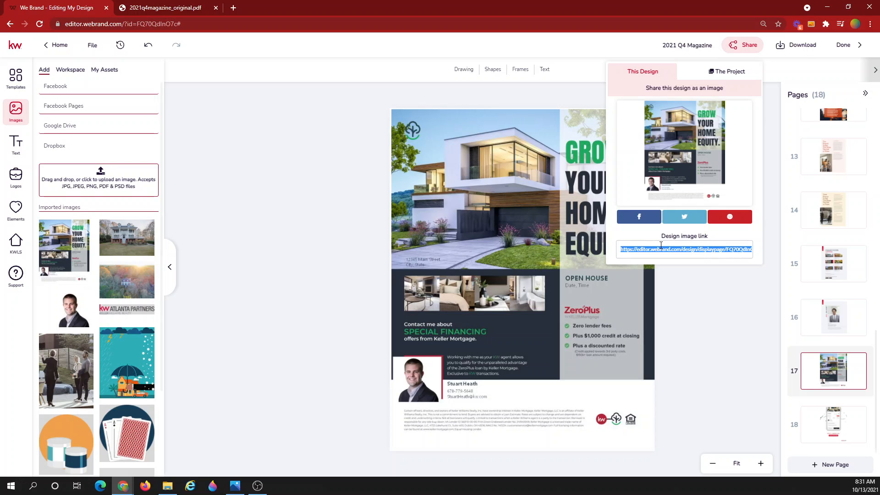
click(233, 7)
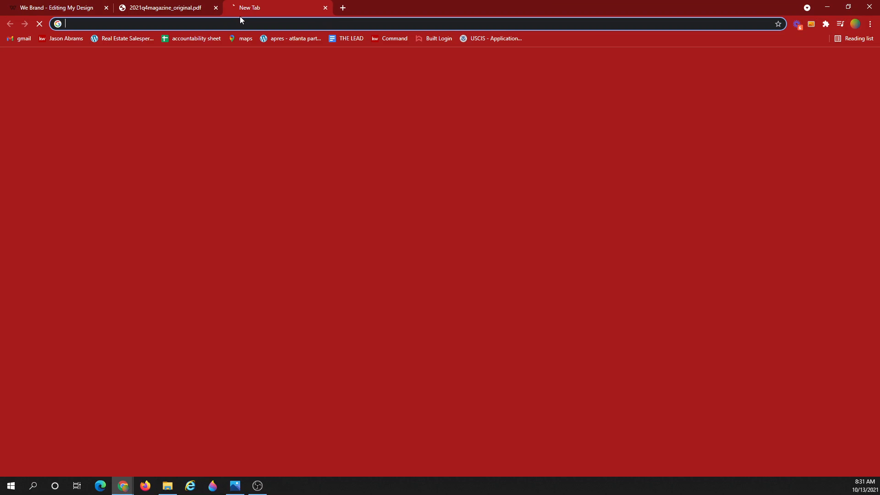
click(80, 6)
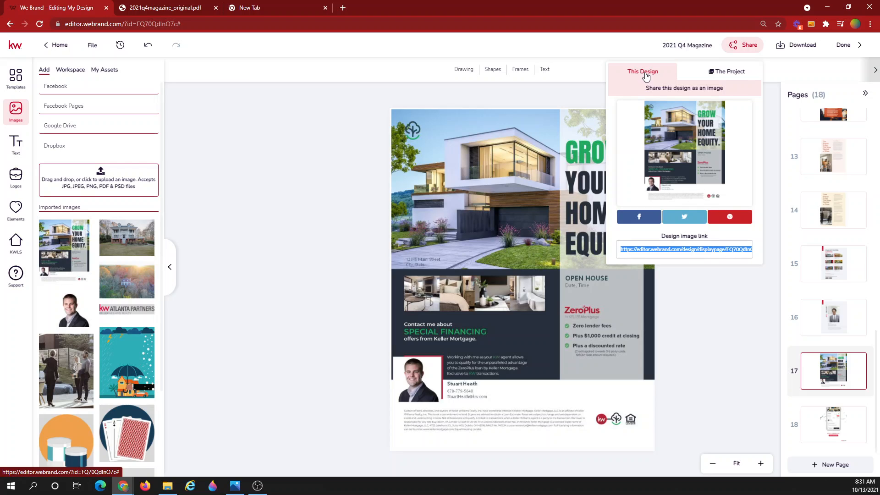
click(730, 77)
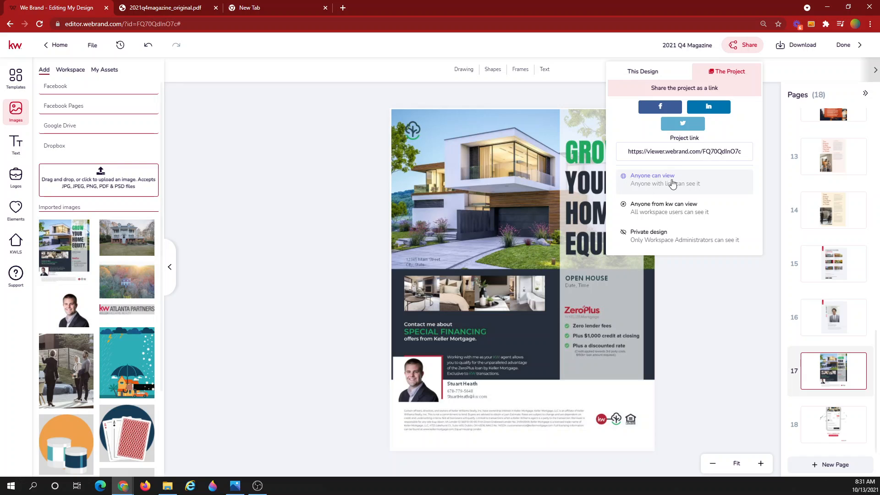
click(672, 150)
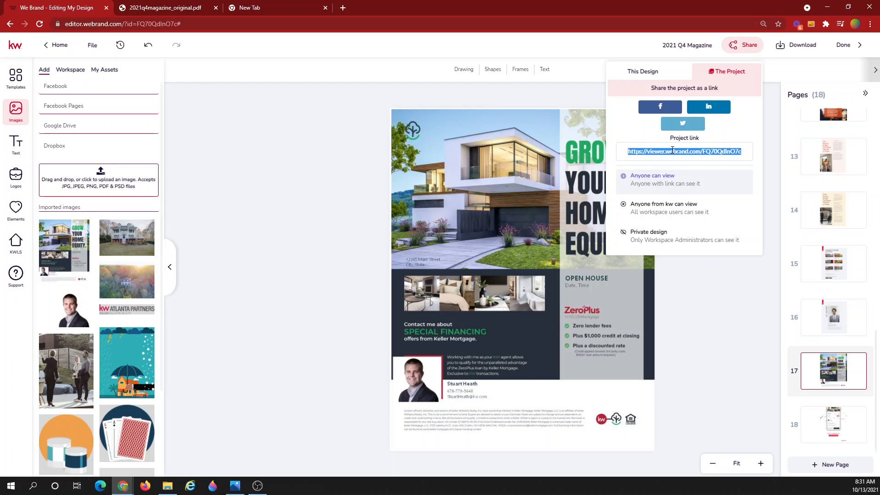
click(344, 7)
Load the copied viewer link to show the Home For The Holidays cover
click(352, 21)
key(Return)
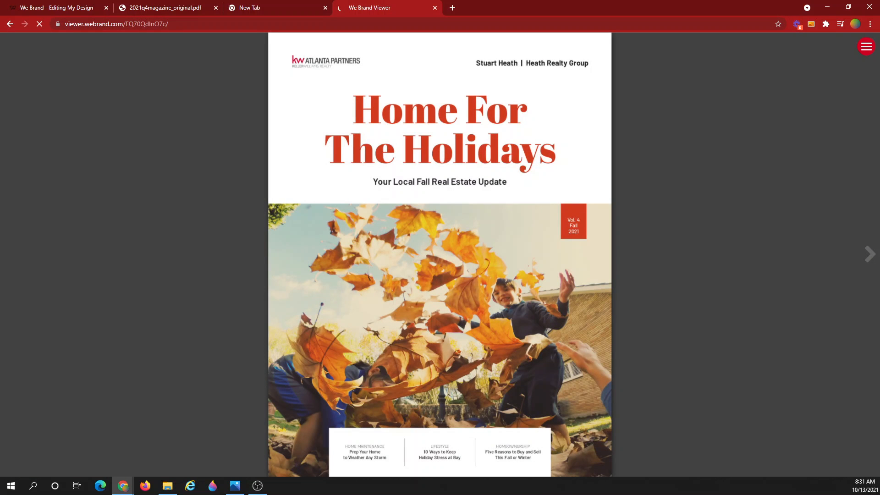
Page past the letter and Quarter in Review pages to the Weatherize Your Home spread
key(Right)
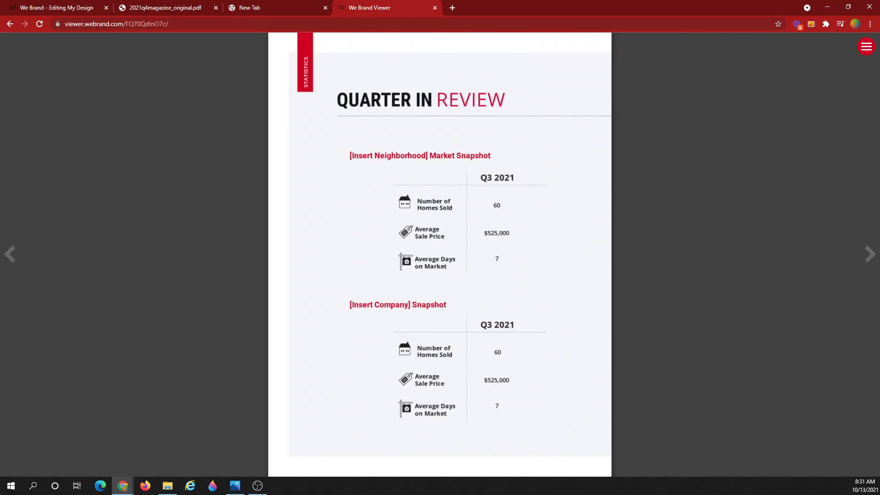
key(Right)
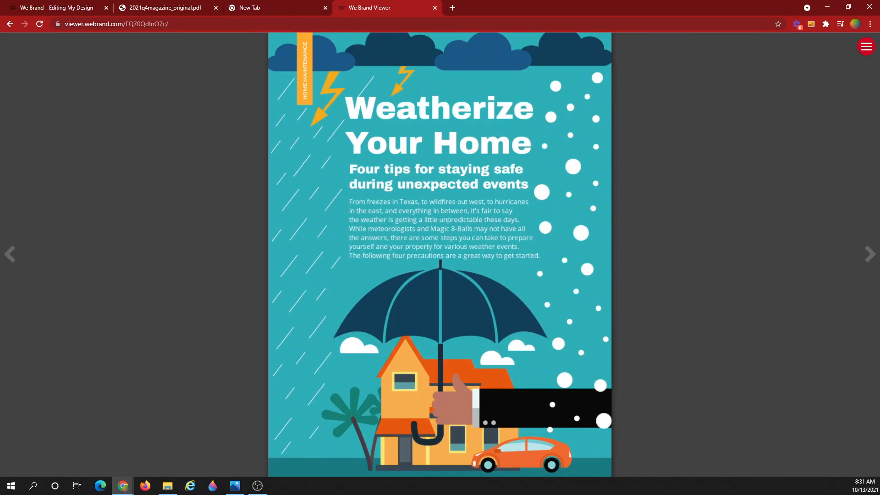
key(Right)
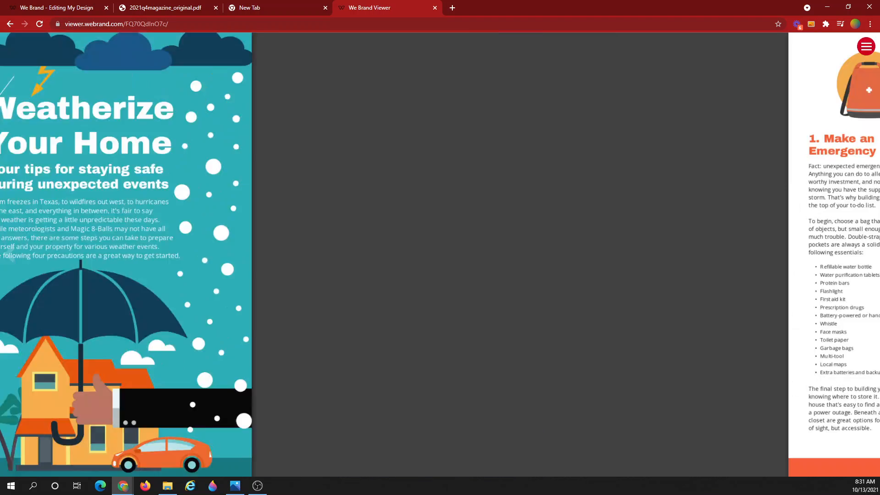
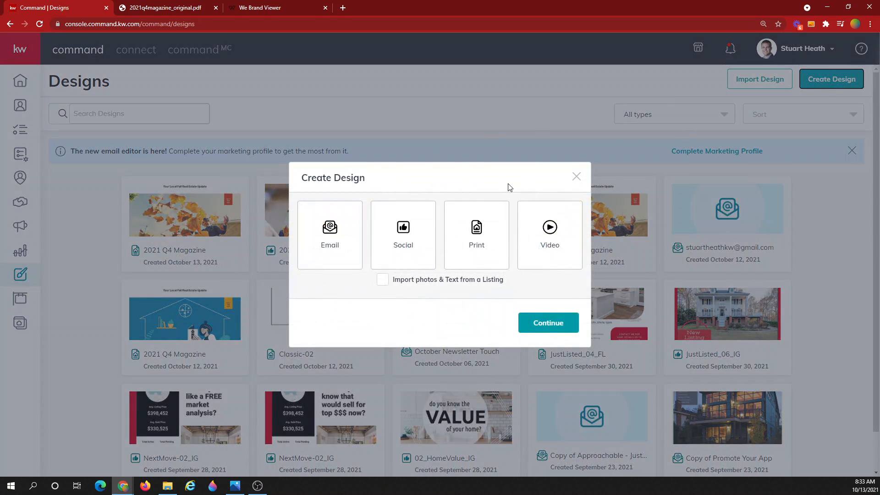
Start a new Social design from KW Command's Create Design dialog
click(403, 229)
click(548, 323)
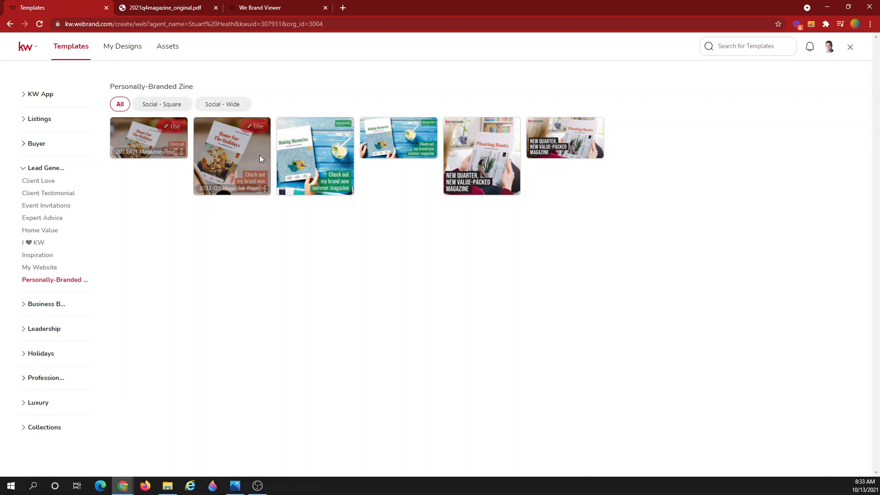
Use the Home For The Holidays template and replace the DBA NAME placeholder with the Atlanta Partners logo, centred in the orange box
click(255, 127)
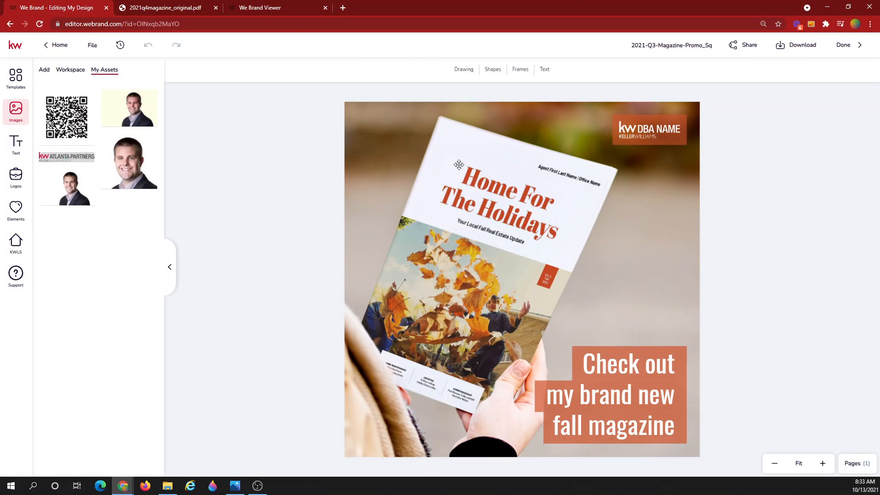
click(652, 130)
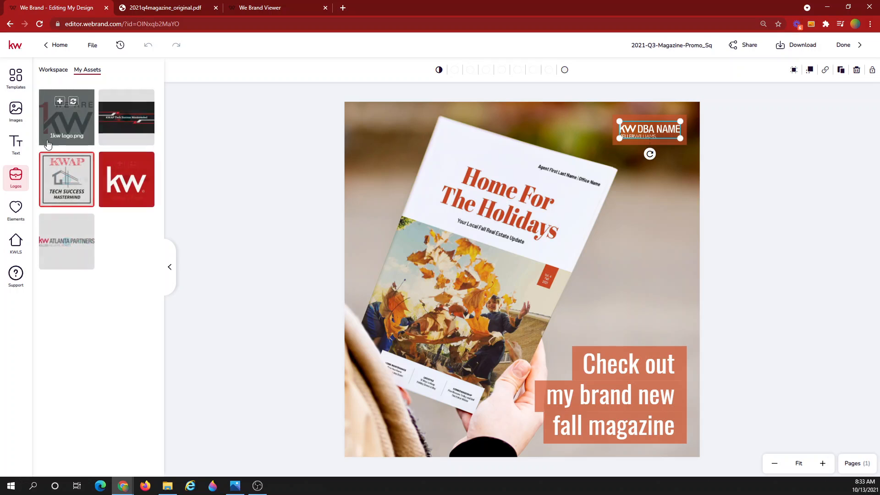
click(73, 226)
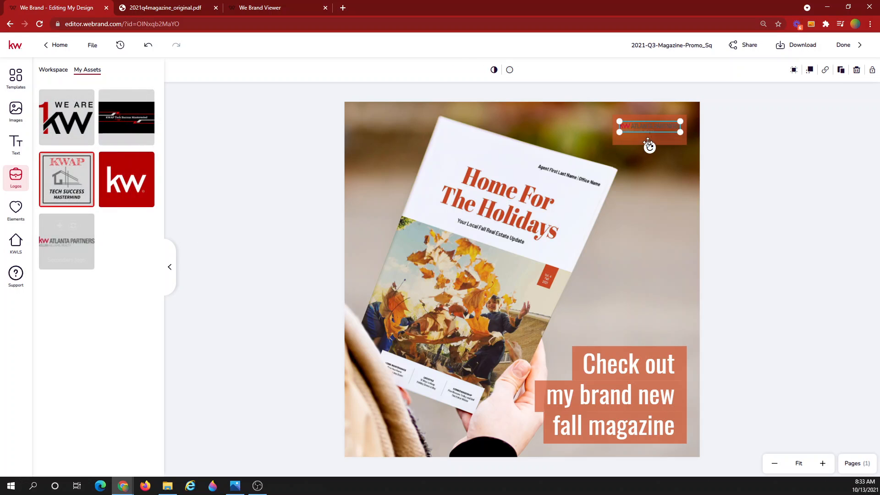
drag(683, 133, 683, 132)
drag(664, 130, 661, 133)
click(762, 182)
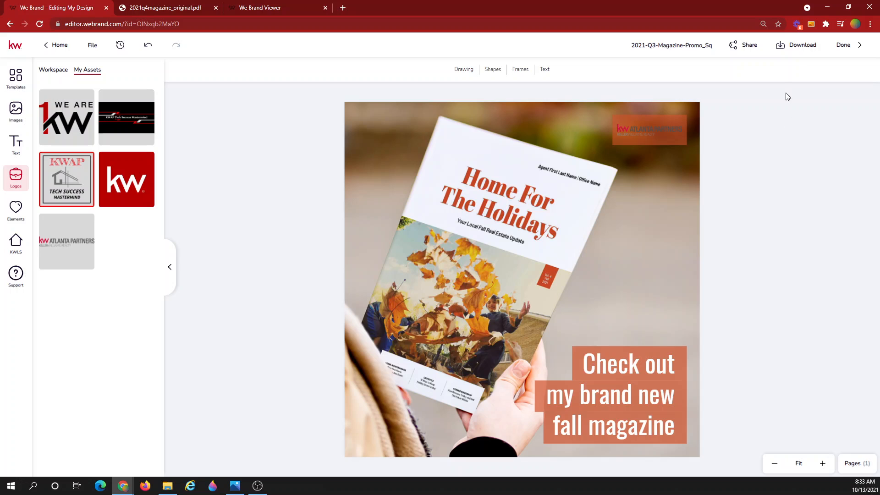
Download the promo as a JPG with image quality set to High
click(795, 46)
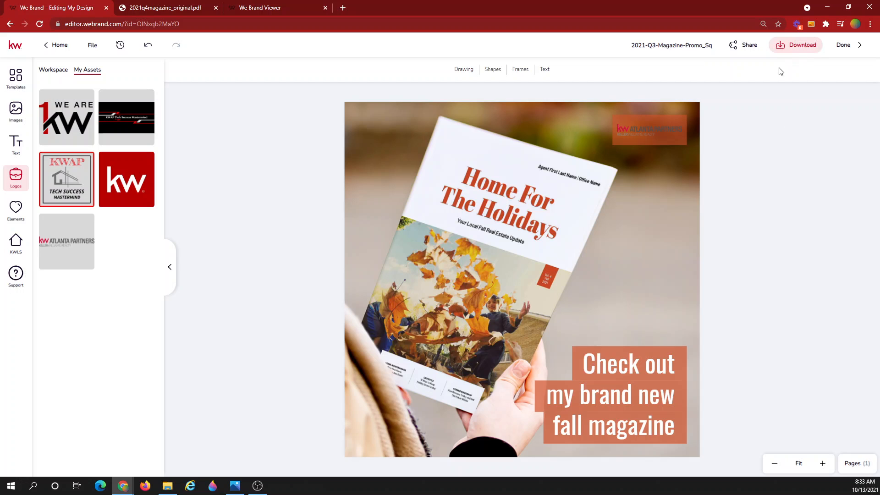
click(793, 49)
click(726, 92)
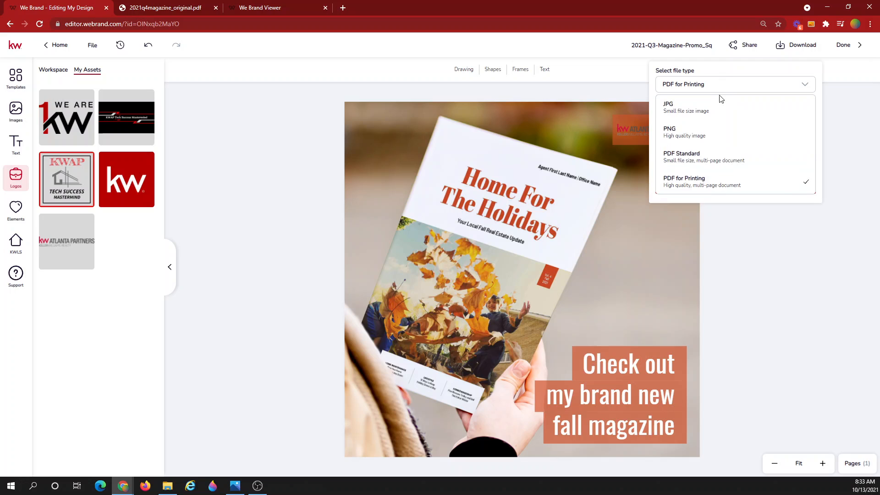
click(700, 112)
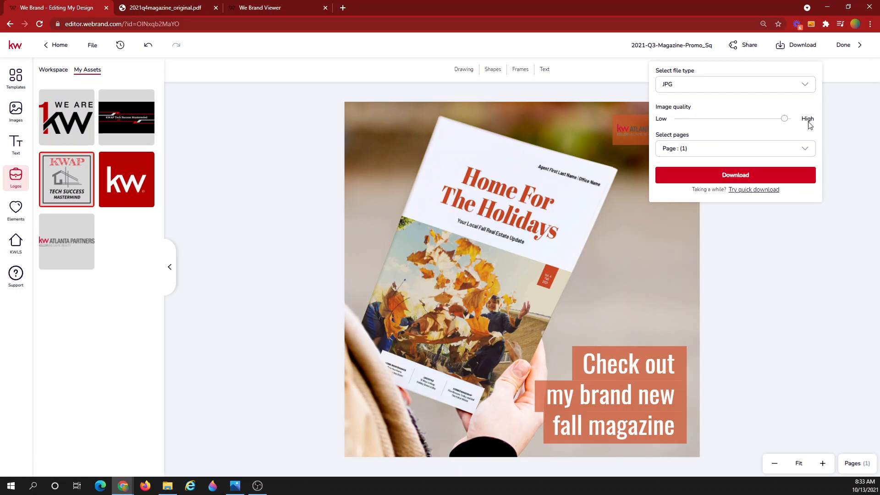
mouse_move(786, 120)
drag(785, 120, 793, 120)
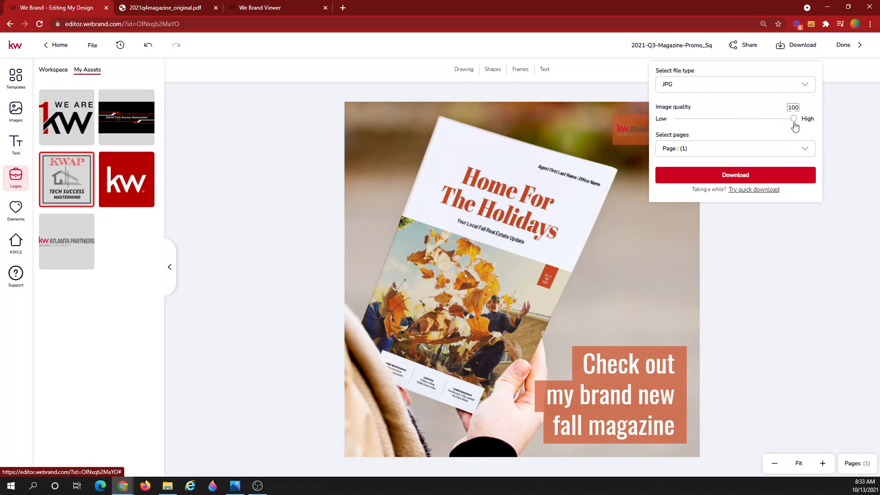
click(748, 174)
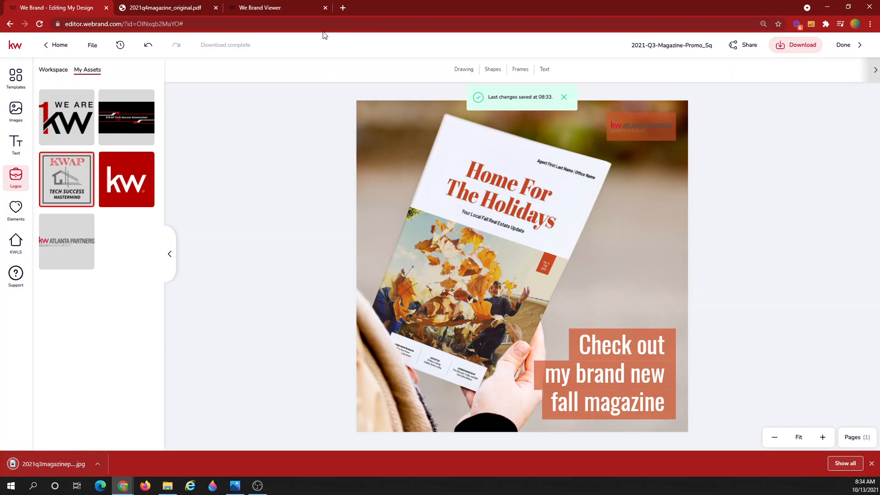
Open facebook.com in a new tab and go to your profile page
click(343, 8)
text(face)
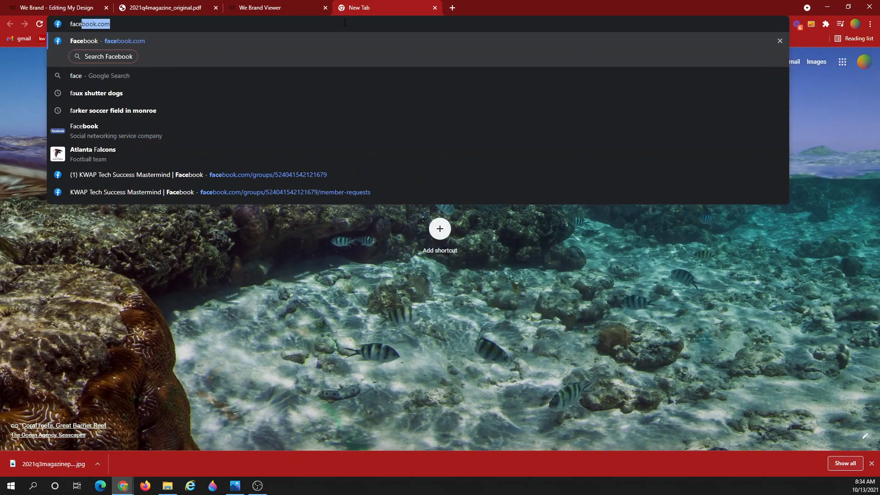
key(Return)
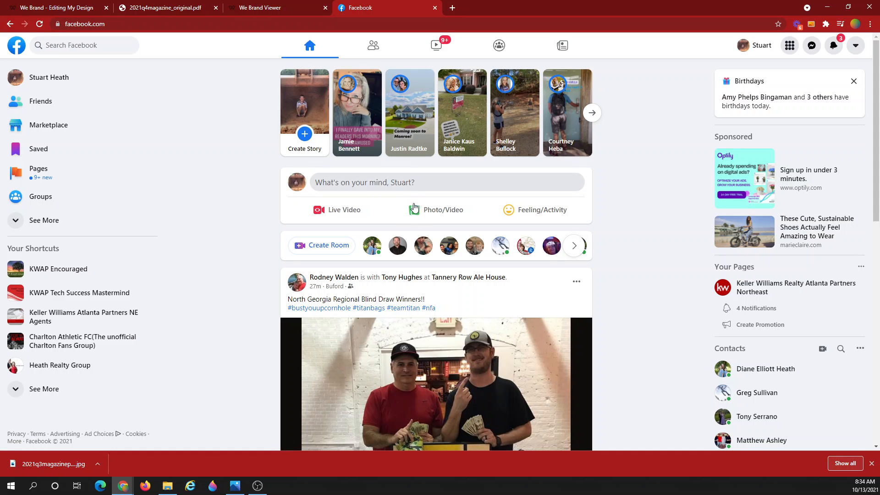
click(49, 78)
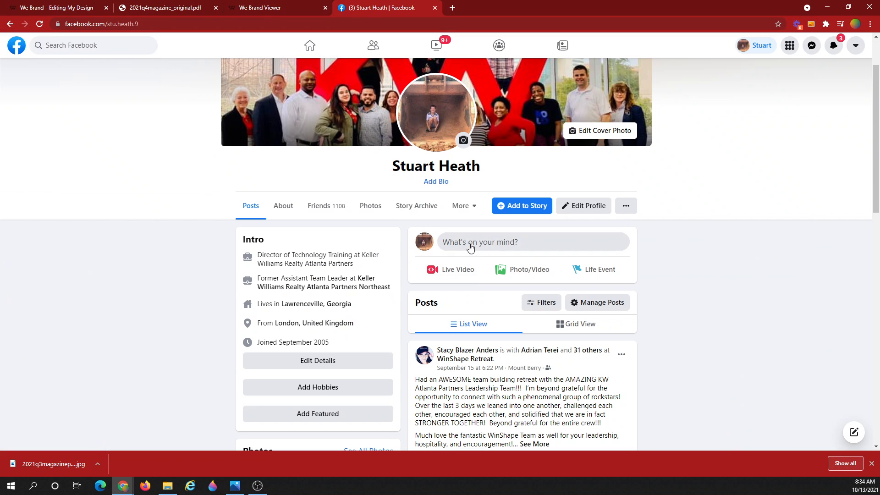
Create a post with the 2021q3magazinepromosq_1_original image from Downloads attached
click(478, 244)
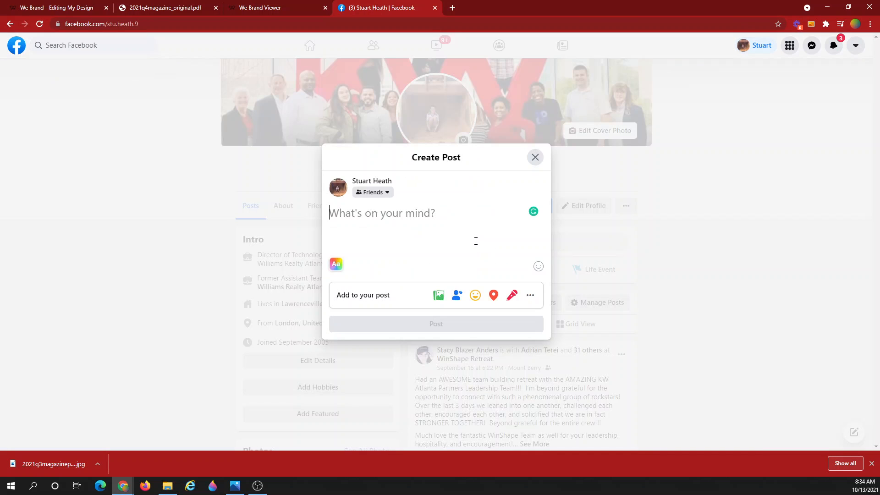
click(438, 295)
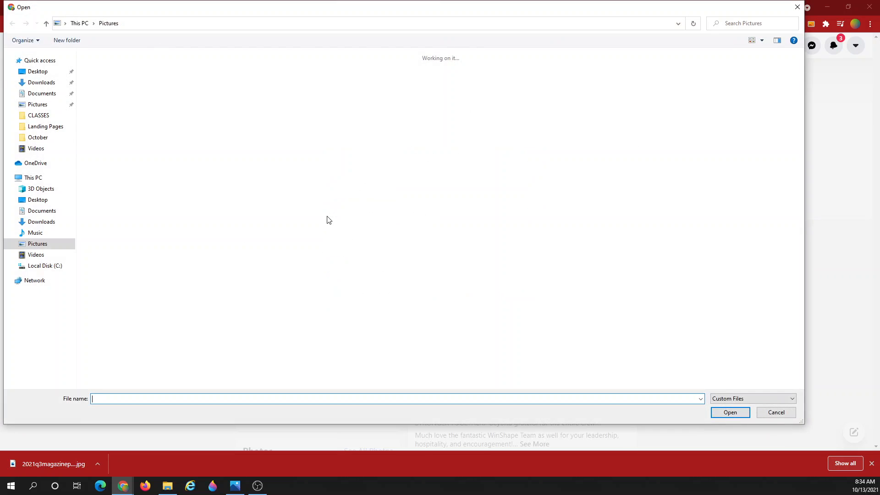
click(46, 83)
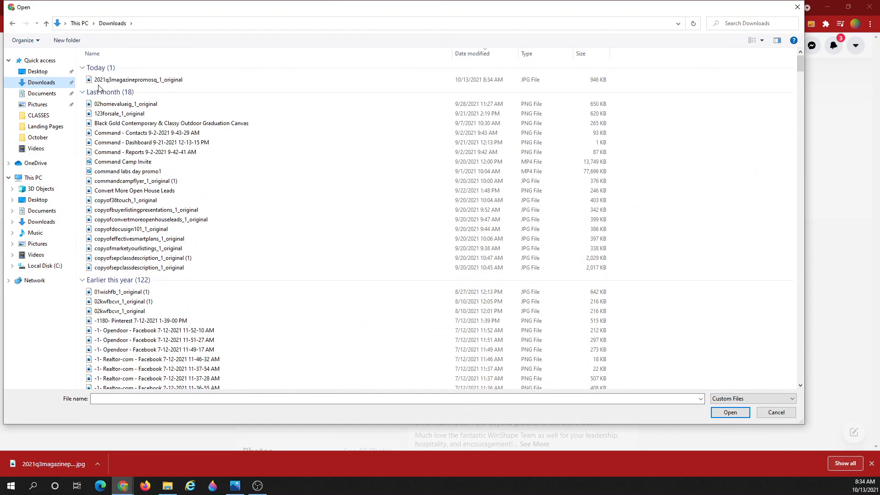
double_click(130, 81)
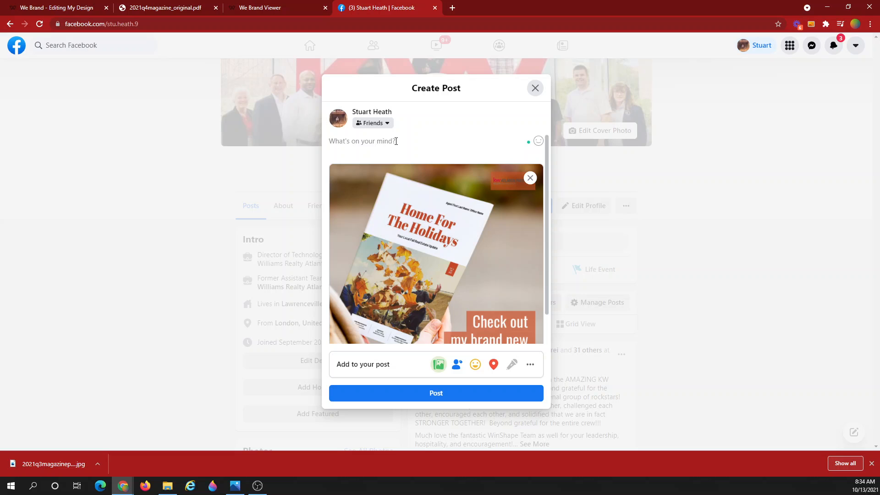
Write the caption 'Check out the magazine that I designed for you, it has winterizing tips, market stats, current trends, etc'
text(Chec)
key(BackSpace)
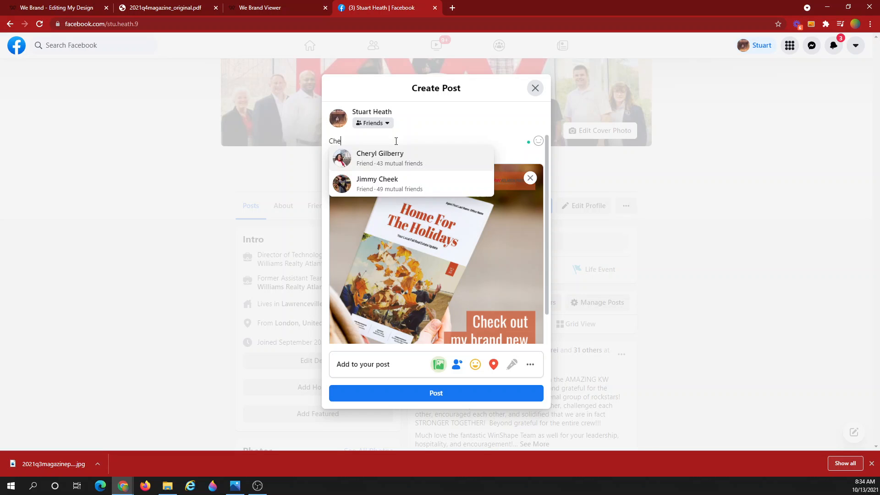
text(ck out t)
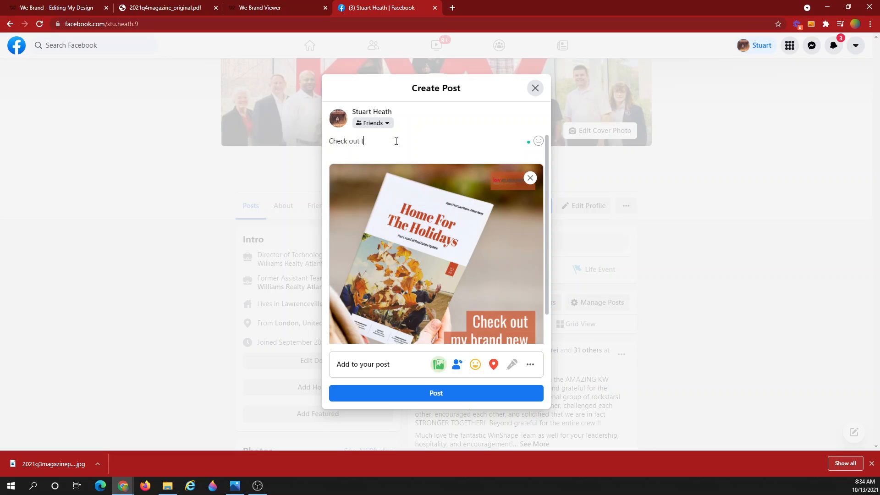
text(he amagazine that I designed for you, it has winterizing tui)
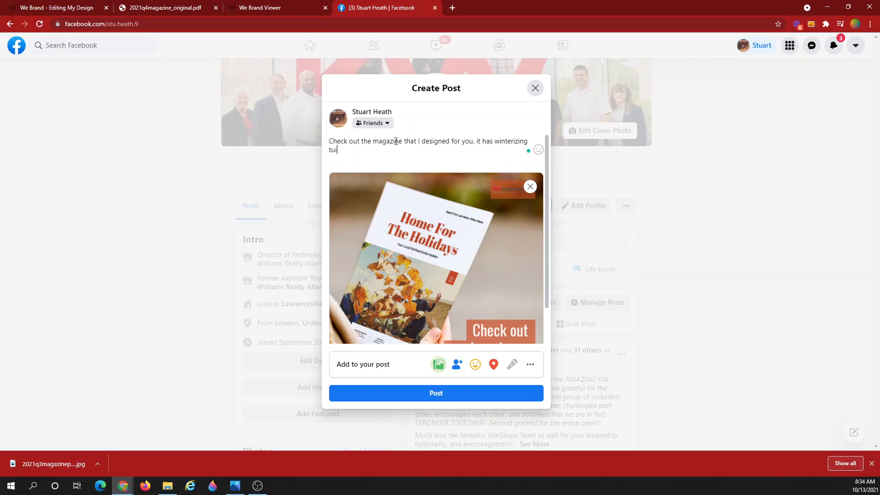
key(BackSpace)
key(BackSpace)
key(BackSpace)
text(tips, market stats, current trends, etc.)
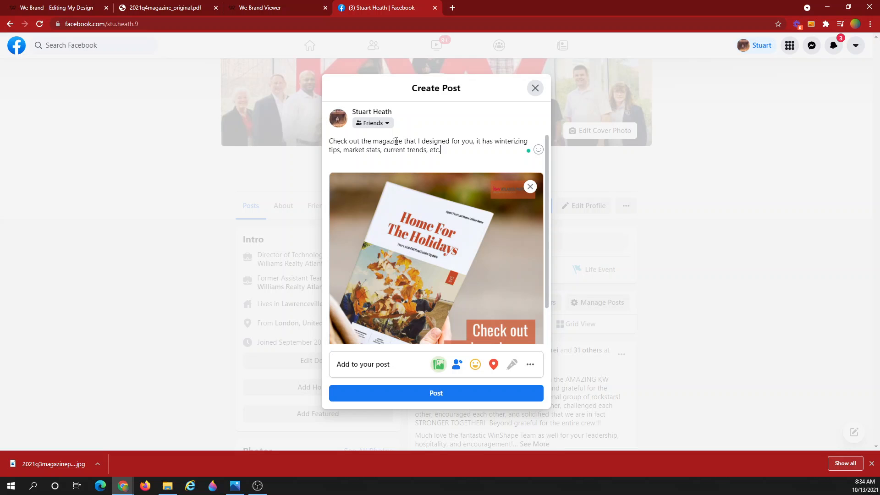
Copy the magazine viewer's web address and return to the Facebook draft
click(151, 8)
click(156, 23)
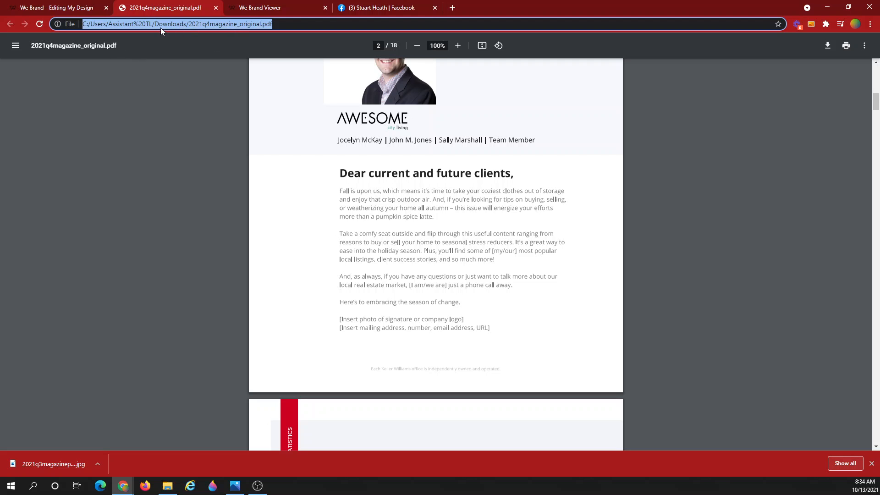
click(81, 6)
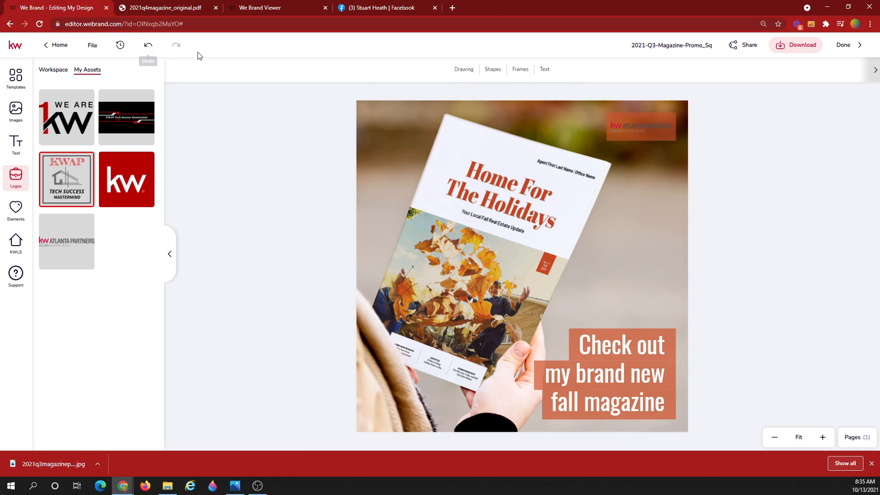
click(273, 10)
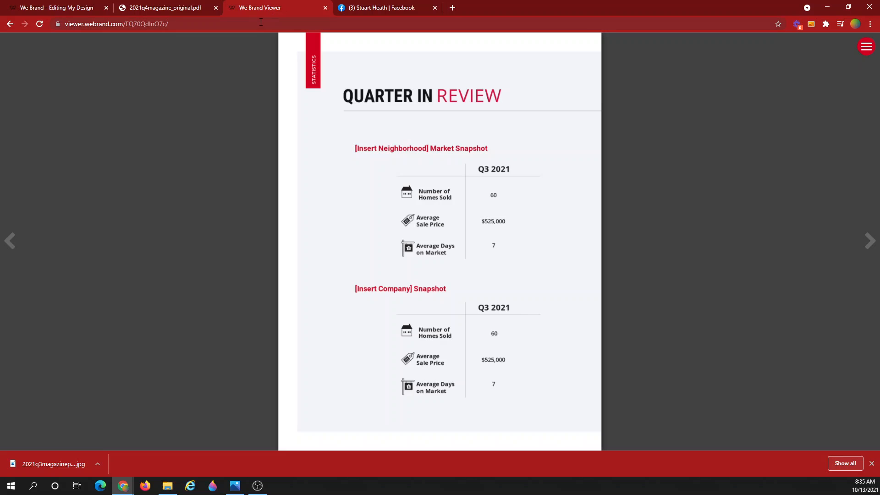
click(260, 23)
key(ctrl+c)
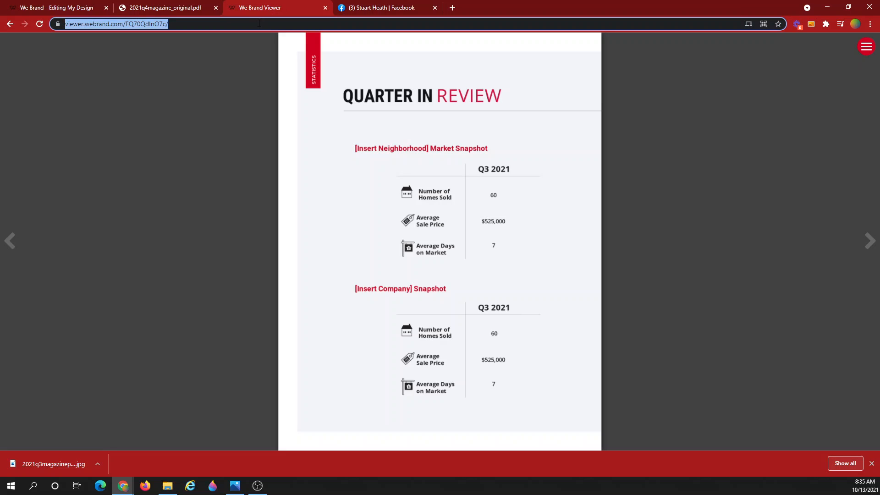
click(368, 8)
Paste the viewer link on a new line, preceded by 'Click the link below to view the magazine and let me know what you think.'
key(Return)
key(Return)
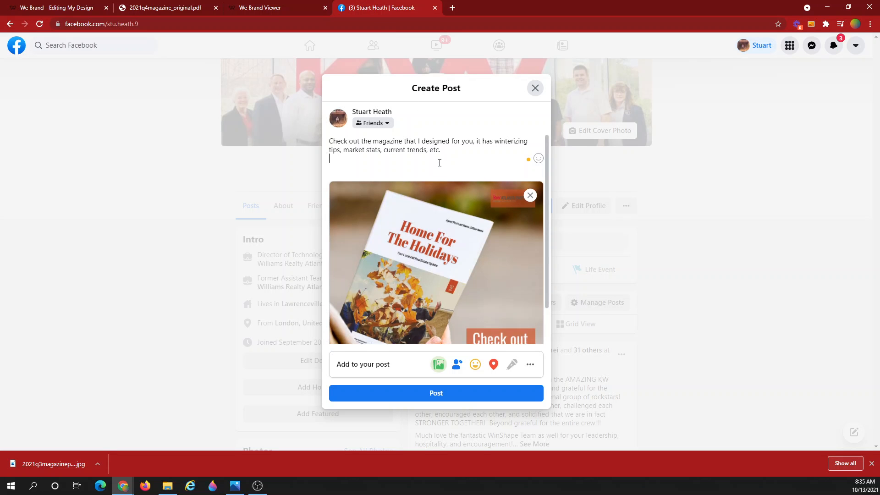
key(ctrl+v)
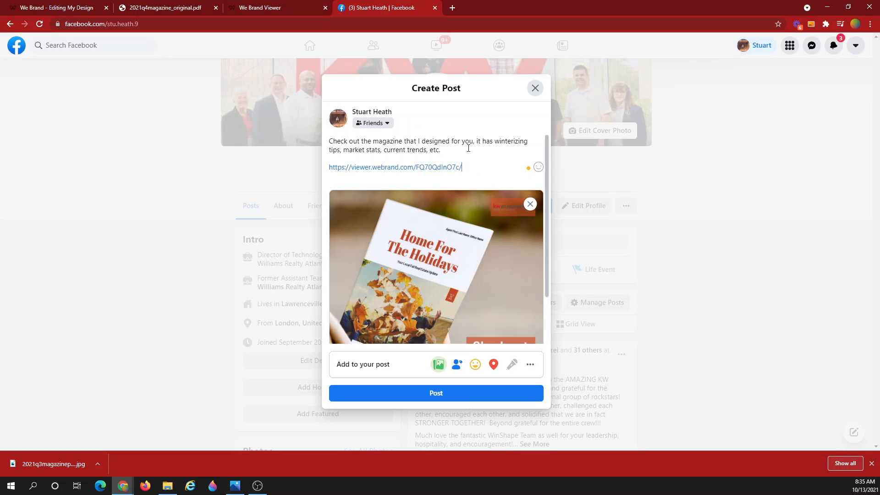
key(Return)
text(C)
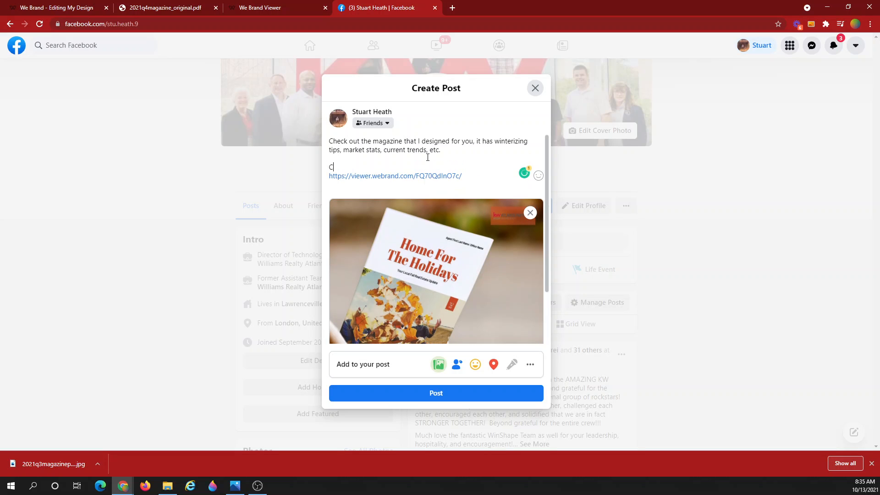
text(lick the link below to view the ma)
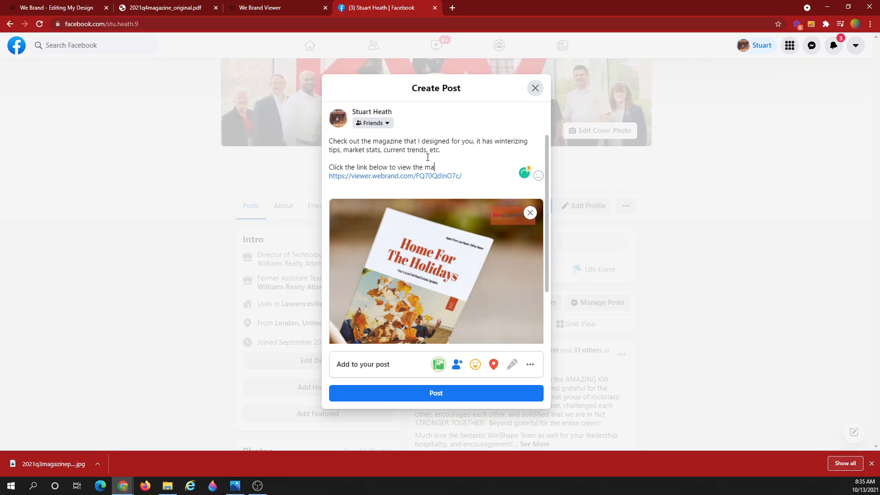
text(gazine and let me know what you think.)
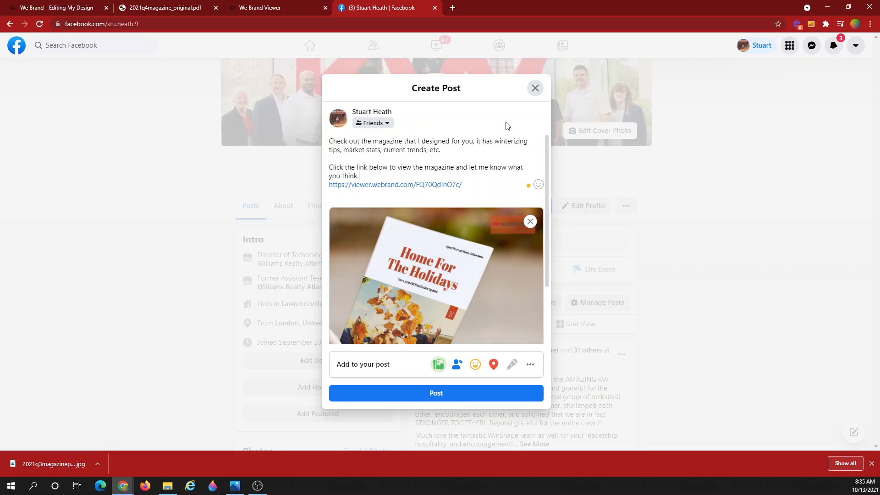
mouse_move(470, 292)
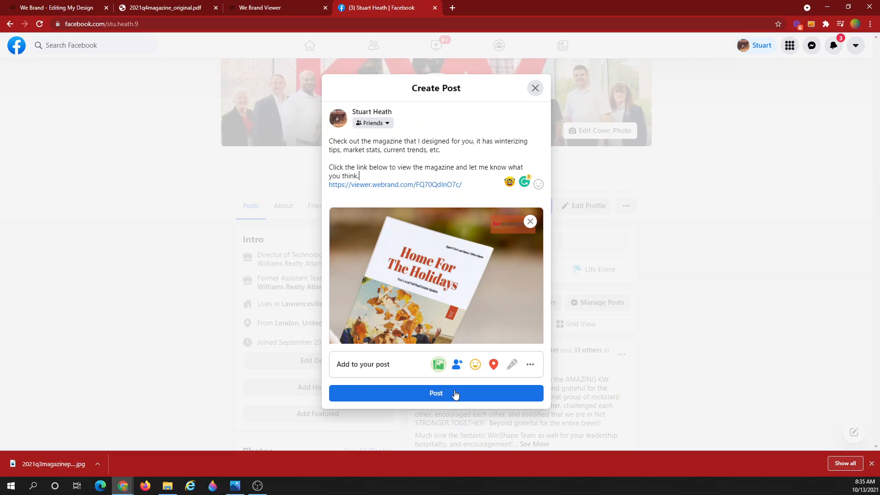
mouse_move(453, 232)
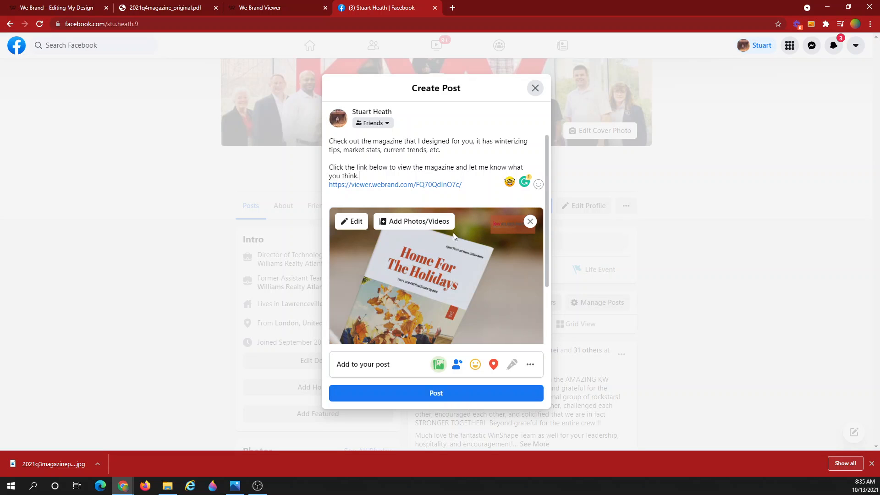